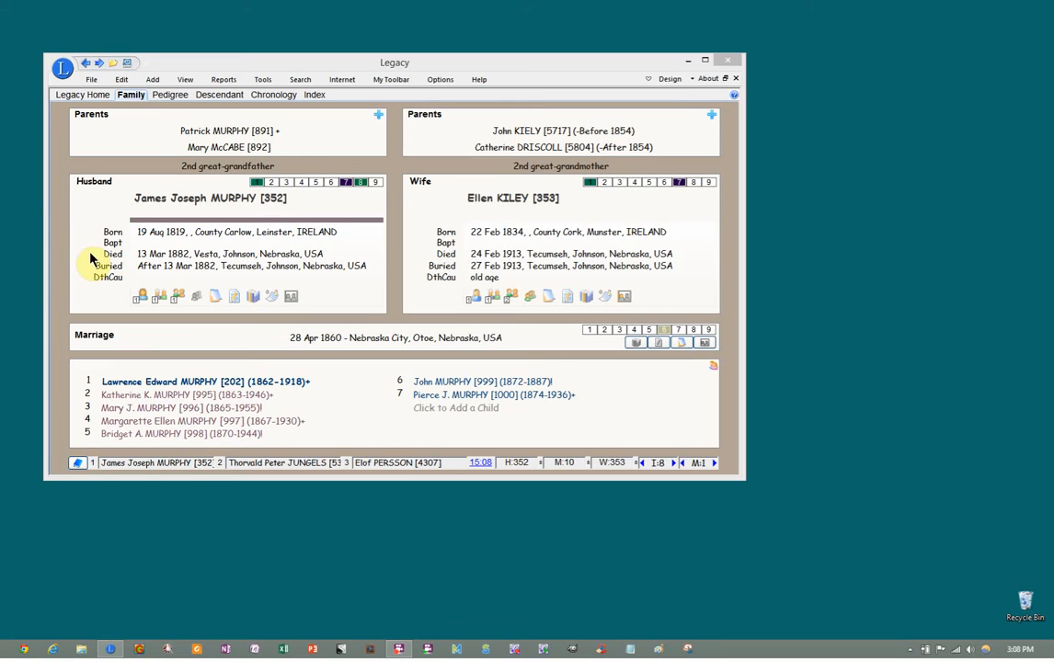
Customize the Family View so the fifth information field shows Age At Death instead of Cause of Death
{"action": "right_click", "coordinate": [91, 258]}
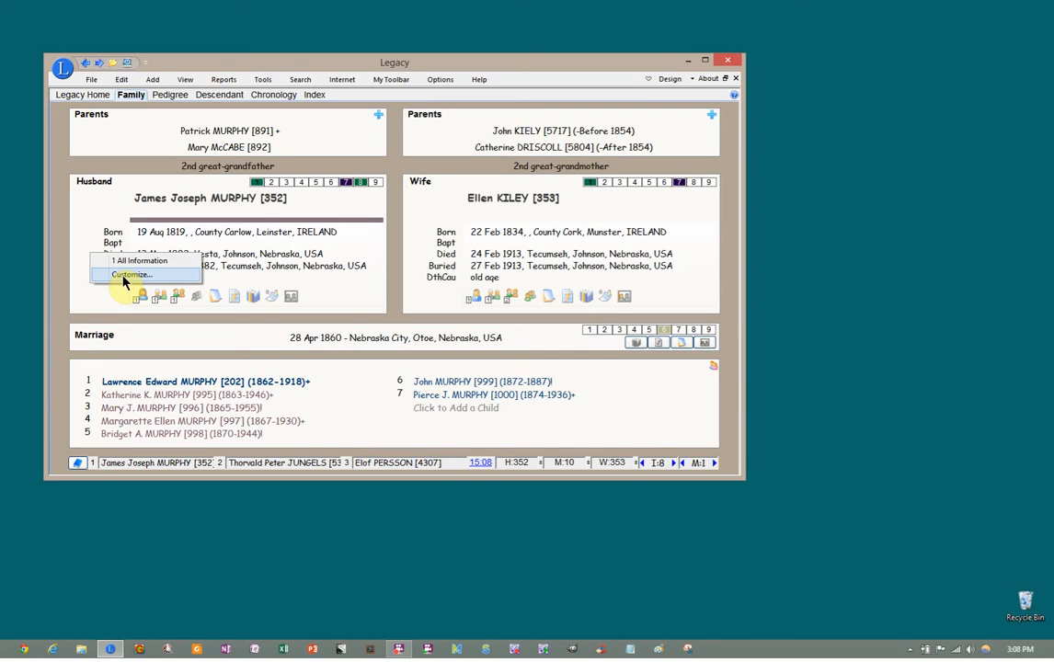
{"action": "left_click", "coordinate": [123, 276]}
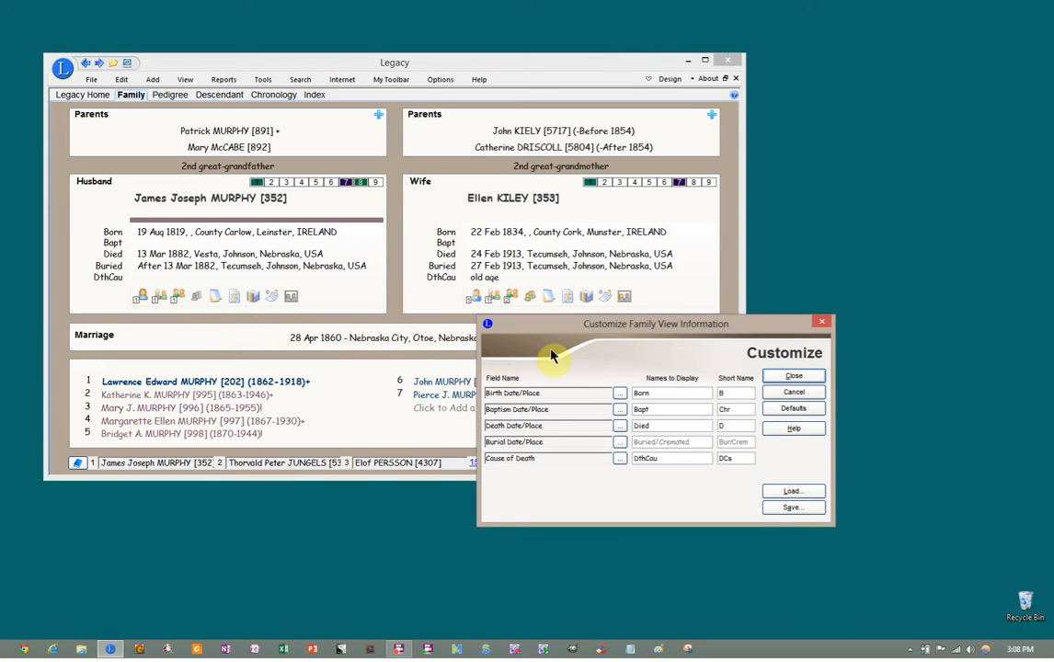
{"action": "left_click_drag", "start_coordinate": [511, 322], "coordinate": [533, 352]}
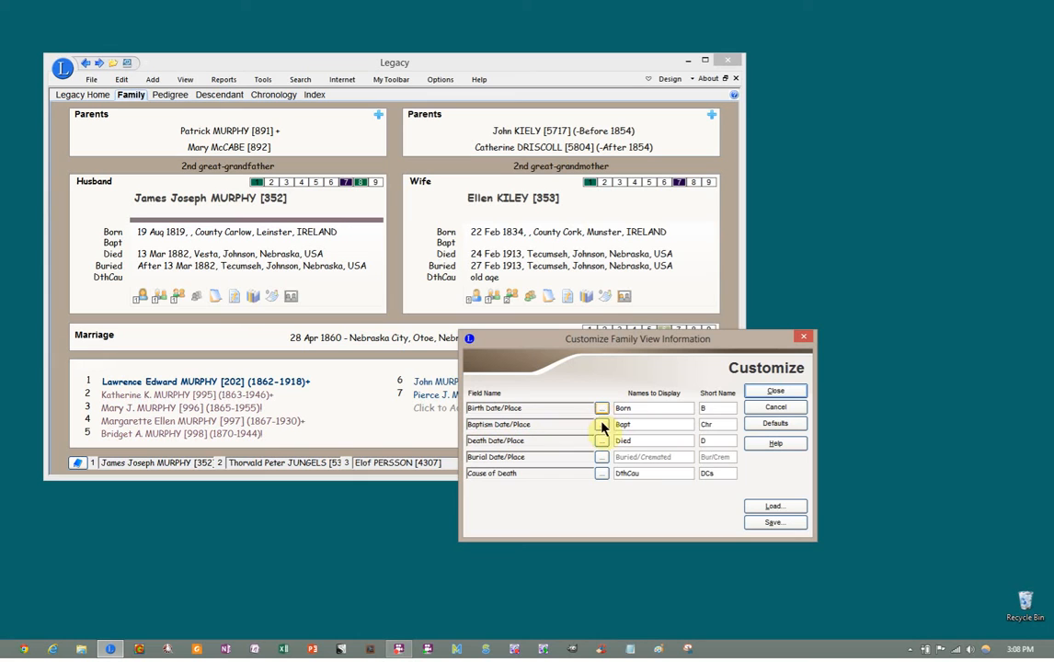
{"action": "left_click", "coordinate": [603, 476]}
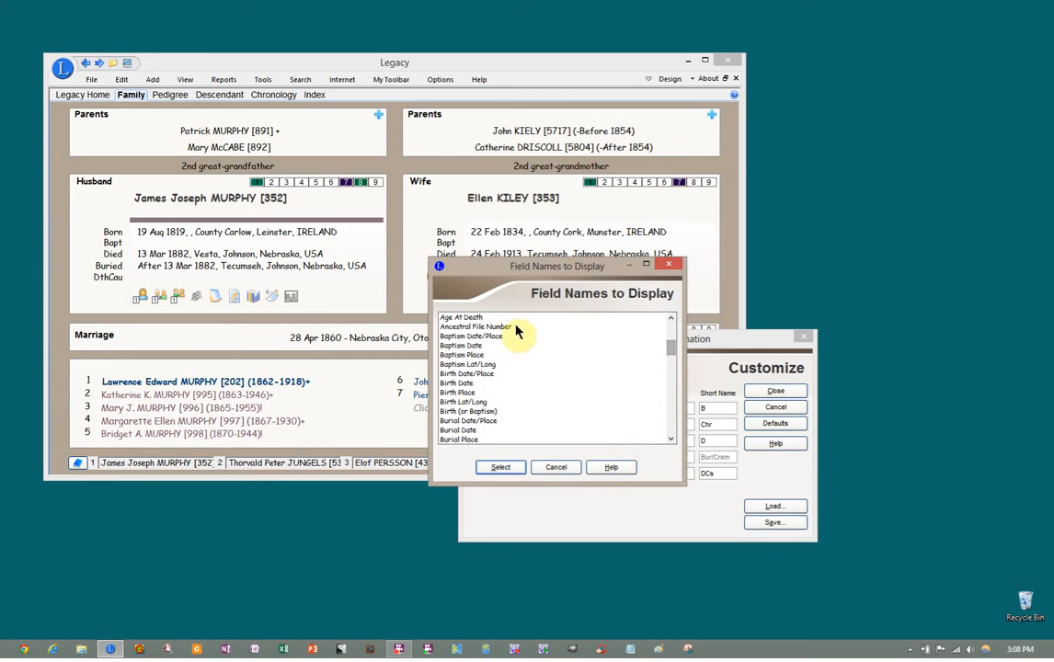
{"action": "left_click", "coordinate": [473, 318]}
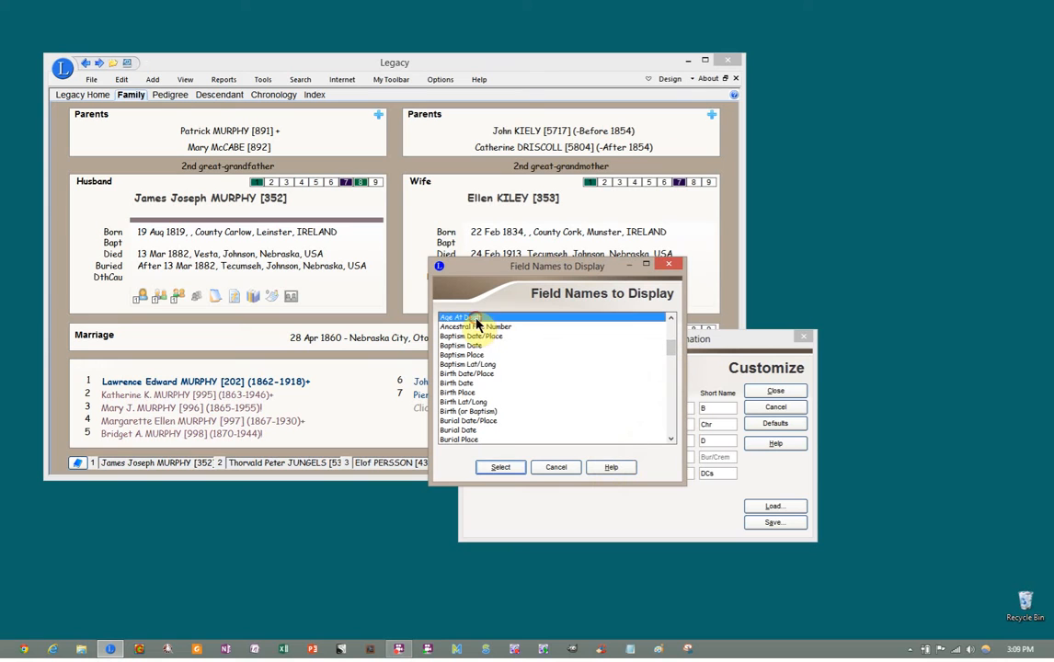
{"action": "left_click", "coordinate": [501, 468]}
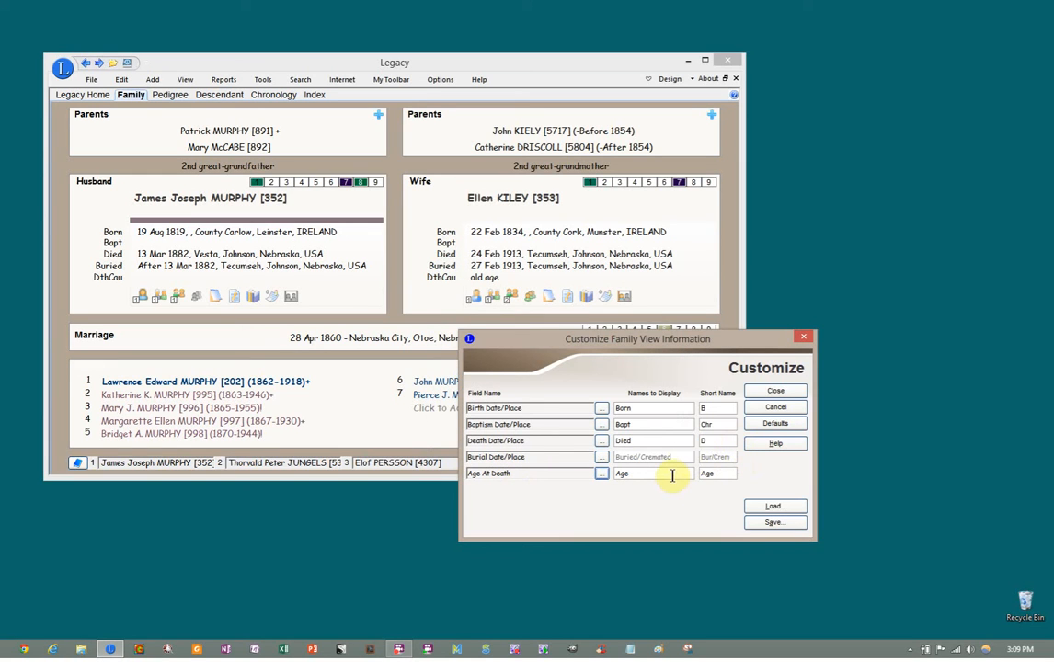
{"action": "left_click", "coordinate": [772, 391]}
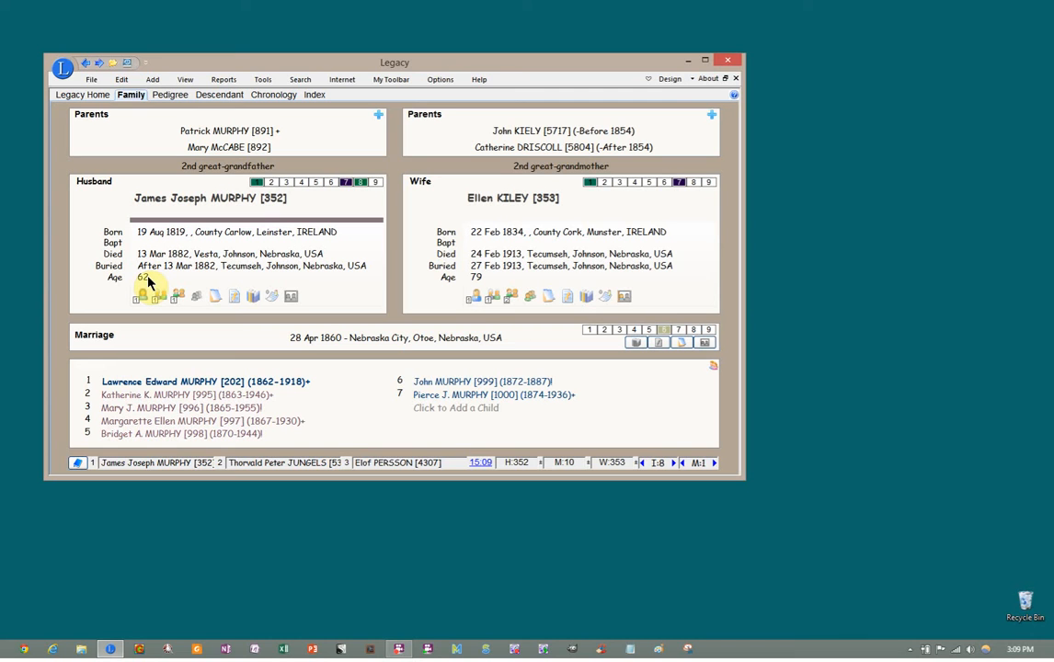
Reopen the Family View customization and set the fifth information field back to Cause of Death
{"action": "left_click", "coordinate": [90, 263]}
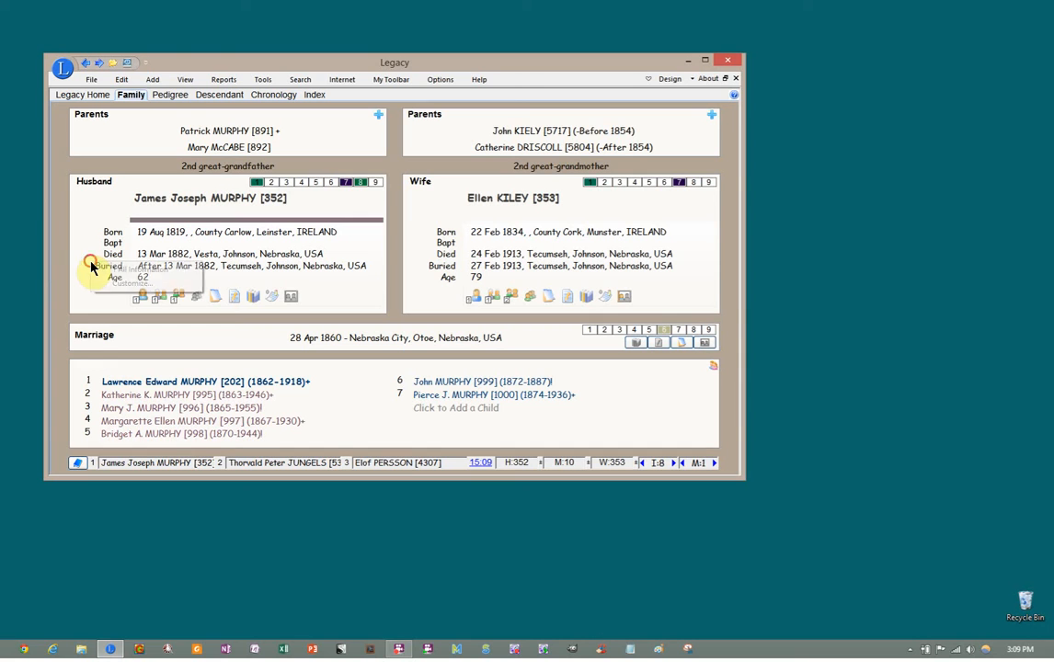
{"action": "left_click", "coordinate": [114, 285]}
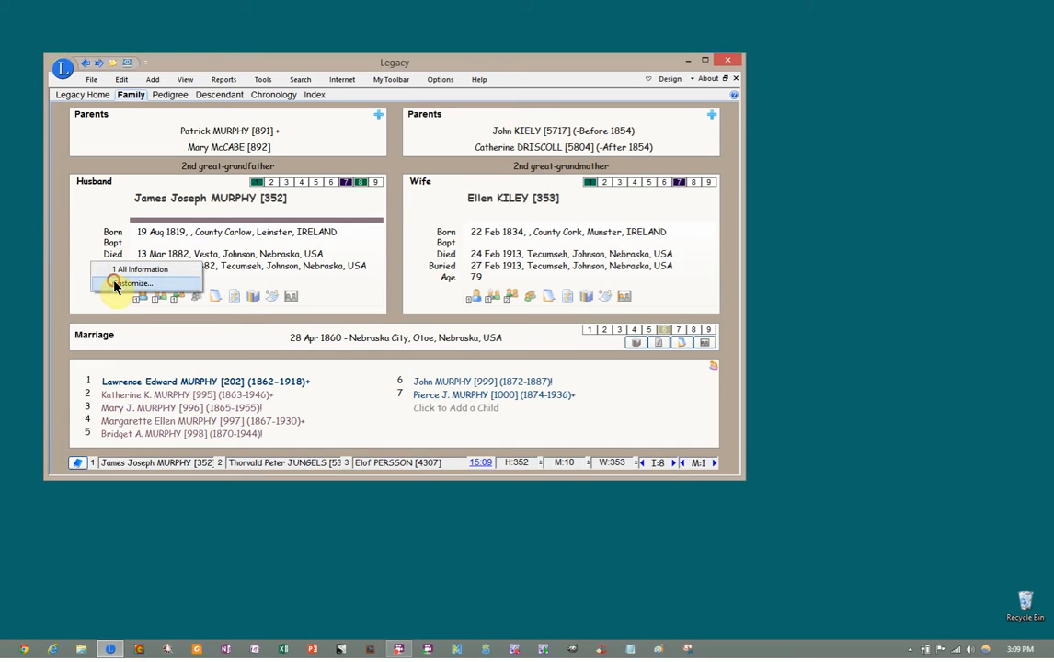
{"action": "left_click", "coordinate": [600, 474]}
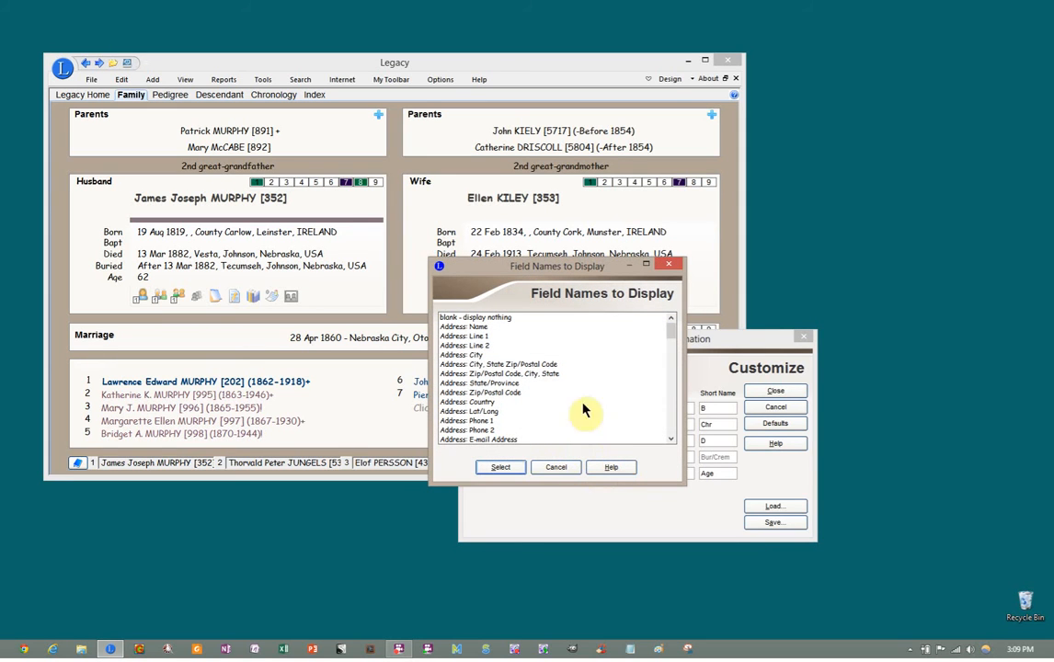
{"action": "scroll", "coordinate": [671, 343], "scroll_direction": "down", "scroll_amount": 1}
{"action": "left_click_drag", "start_coordinate": [671, 343], "coordinate": [673, 364]}
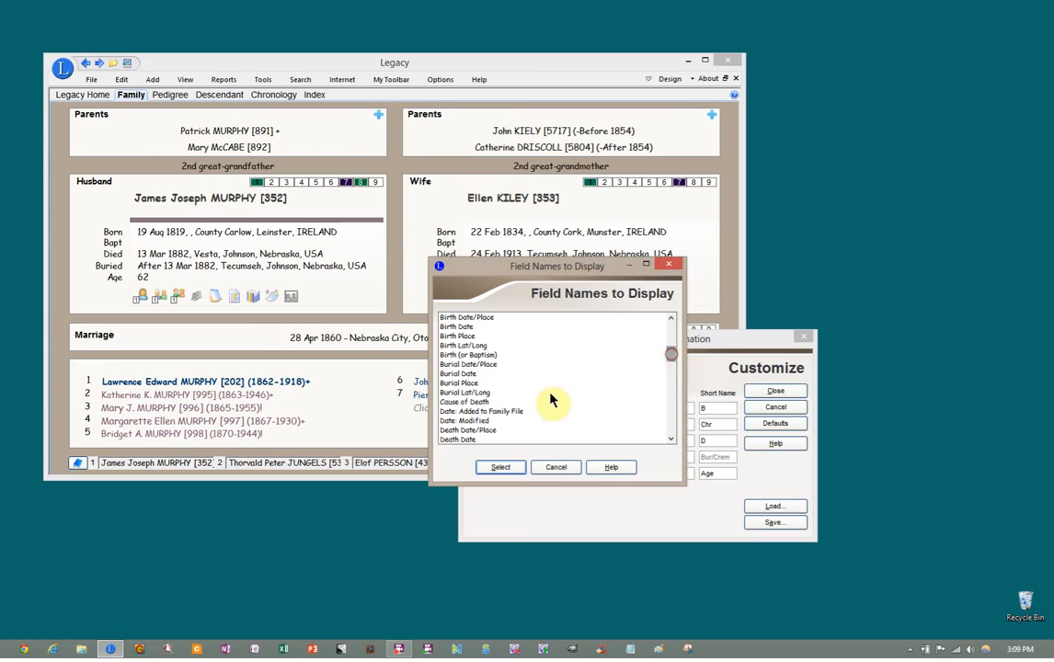
{"action": "left_click", "coordinate": [455, 402]}
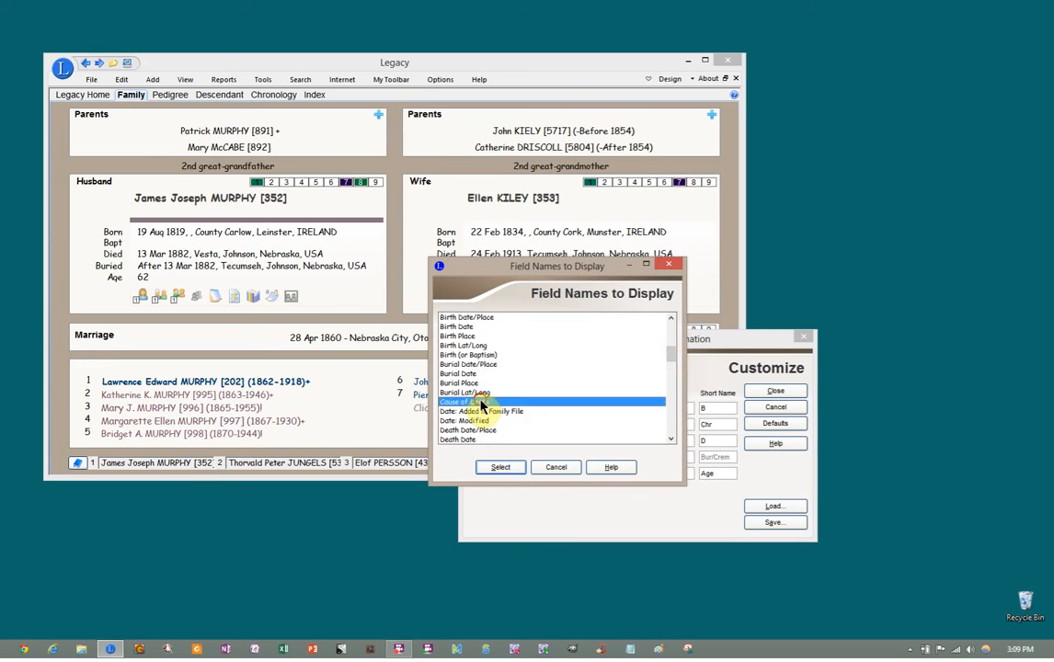
{"action": "left_click", "coordinate": [513, 469]}
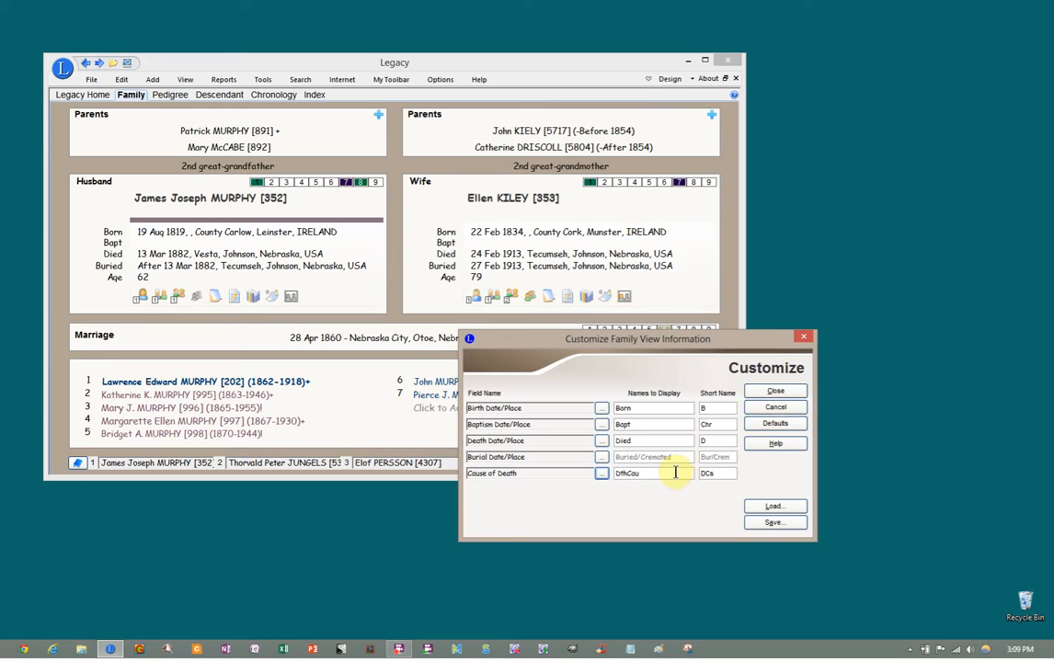
Look through the list of loadable custom views, including the empty slots, and leave it without loading one
{"action": "left_click", "coordinate": [772, 507]}
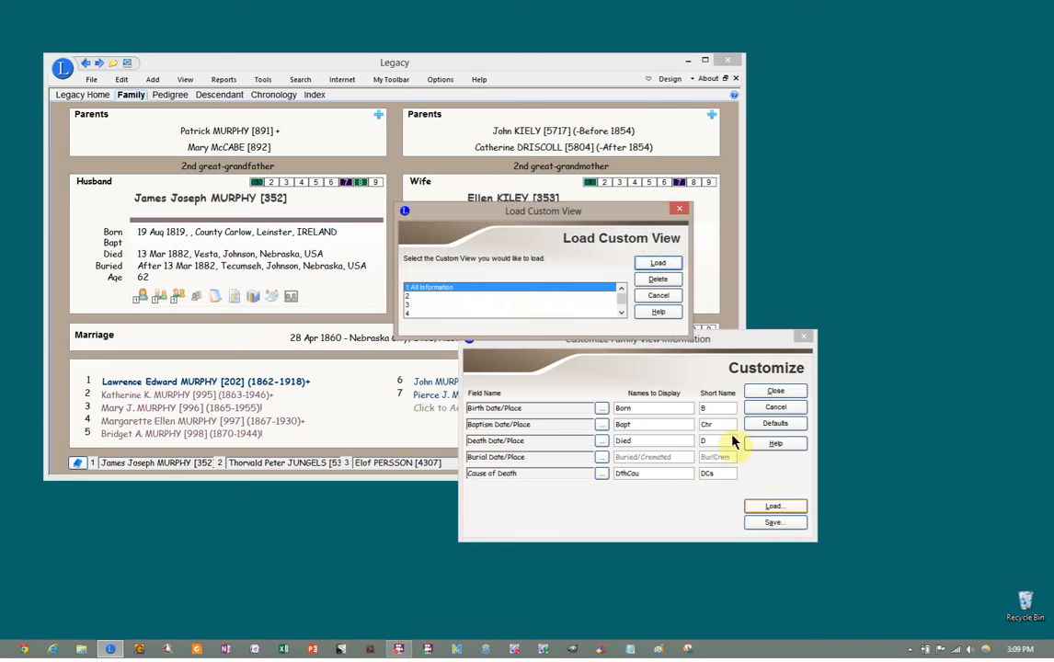
{"action": "scroll", "coordinate": [622, 308], "scroll_direction": "down", "scroll_amount": 2}
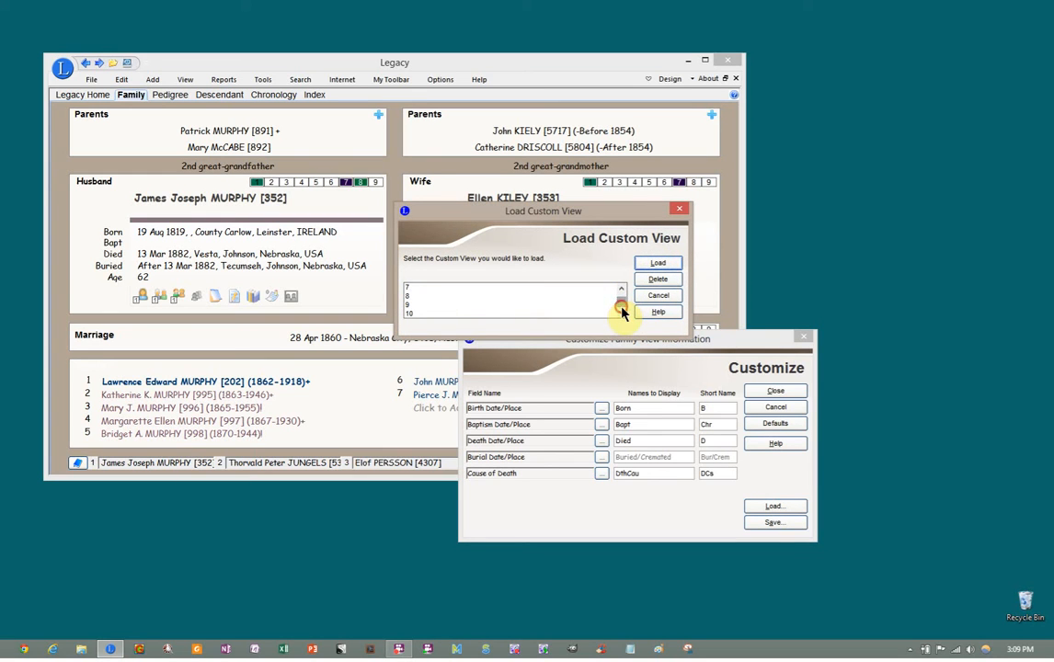
{"action": "scroll", "coordinate": [622, 309], "scroll_direction": "up", "scroll_amount": 2}
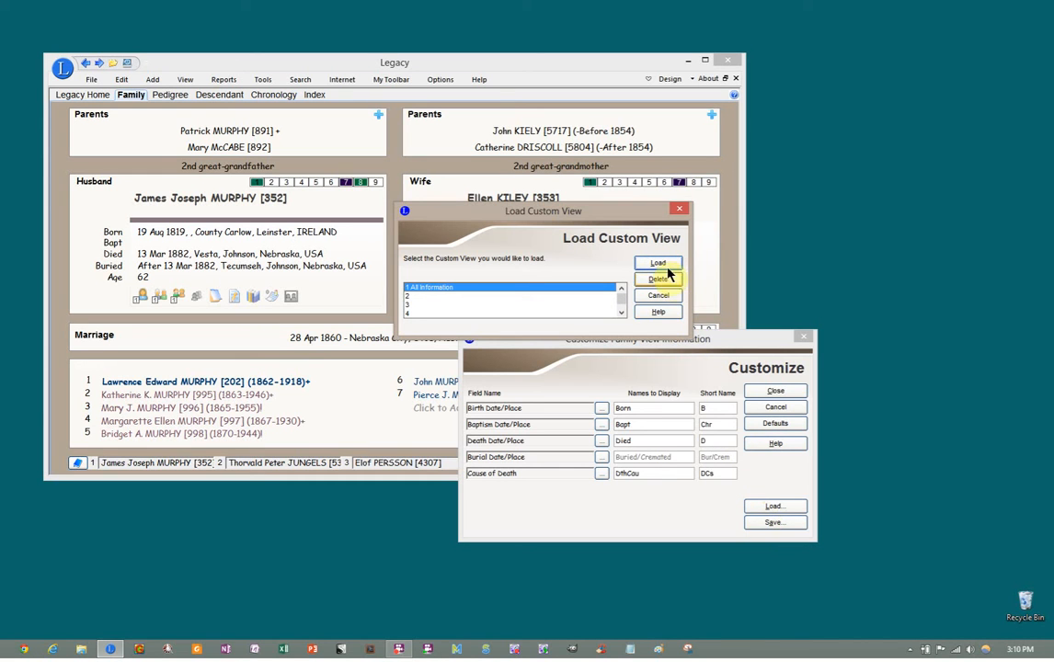
{"action": "left_click", "coordinate": [658, 297]}
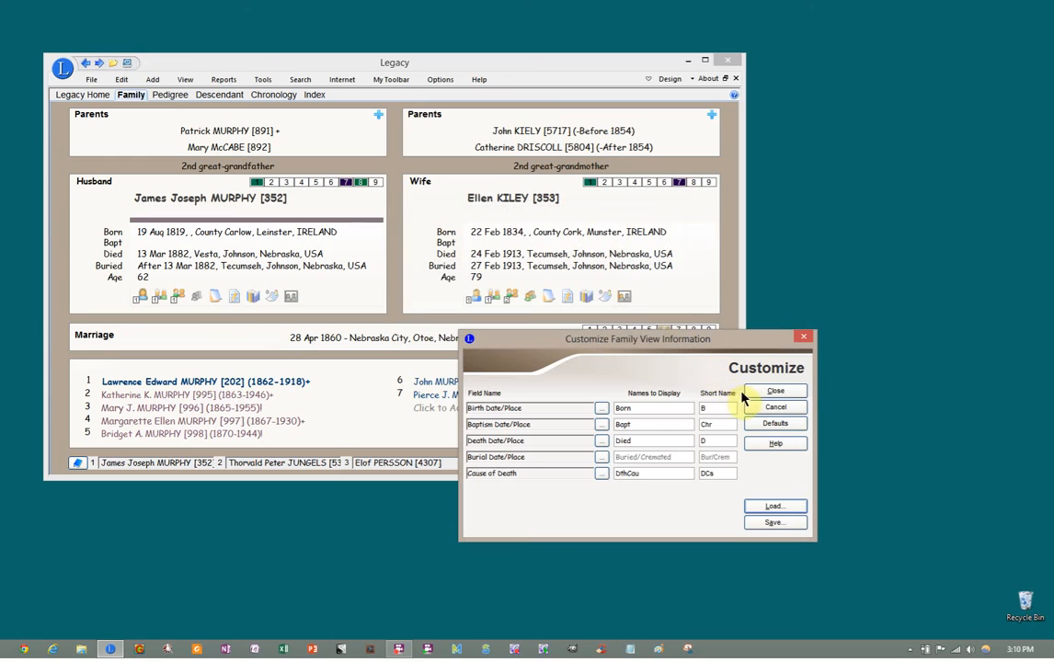
Load the custom view "1 All Information" and apply it to the Family View
{"action": "left_click", "coordinate": [764, 506]}
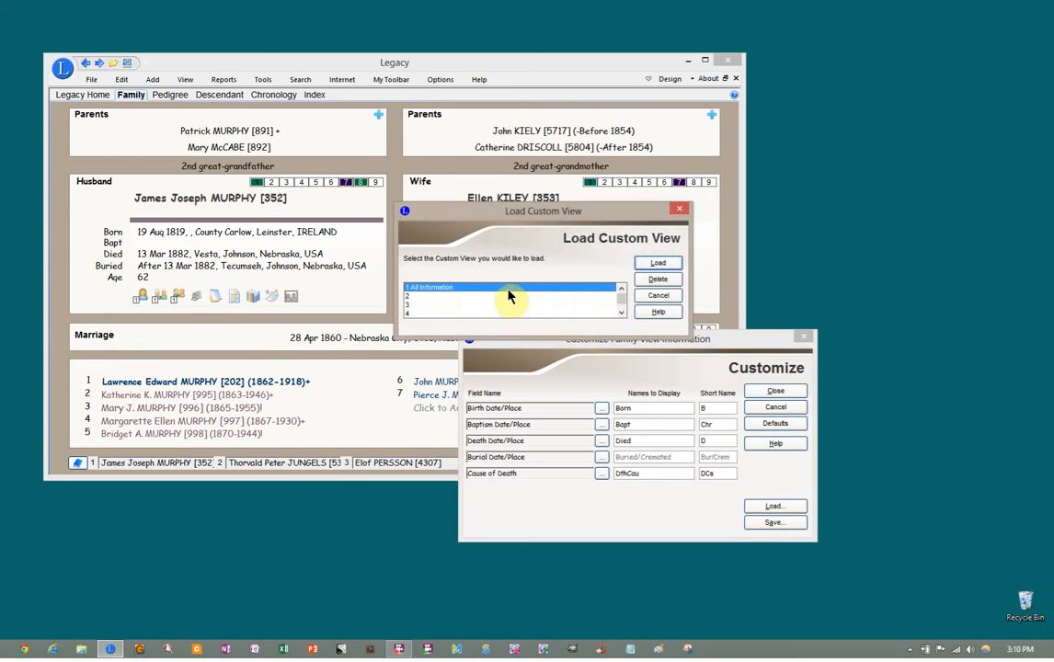
{"action": "left_click", "coordinate": [647, 265]}
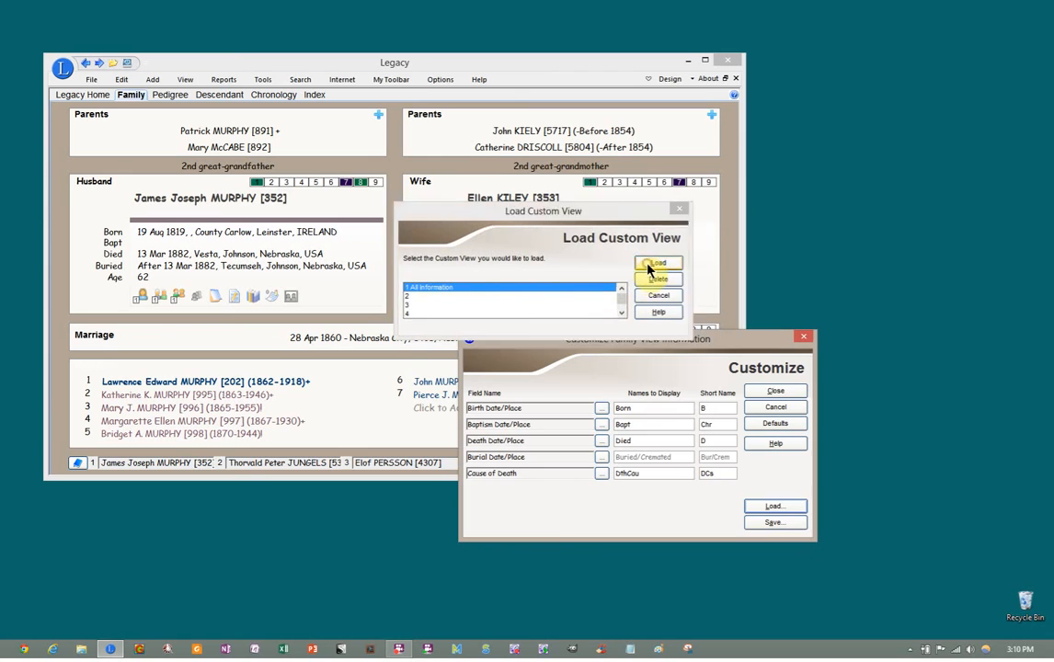
{"action": "left_click", "coordinate": [772, 392]}
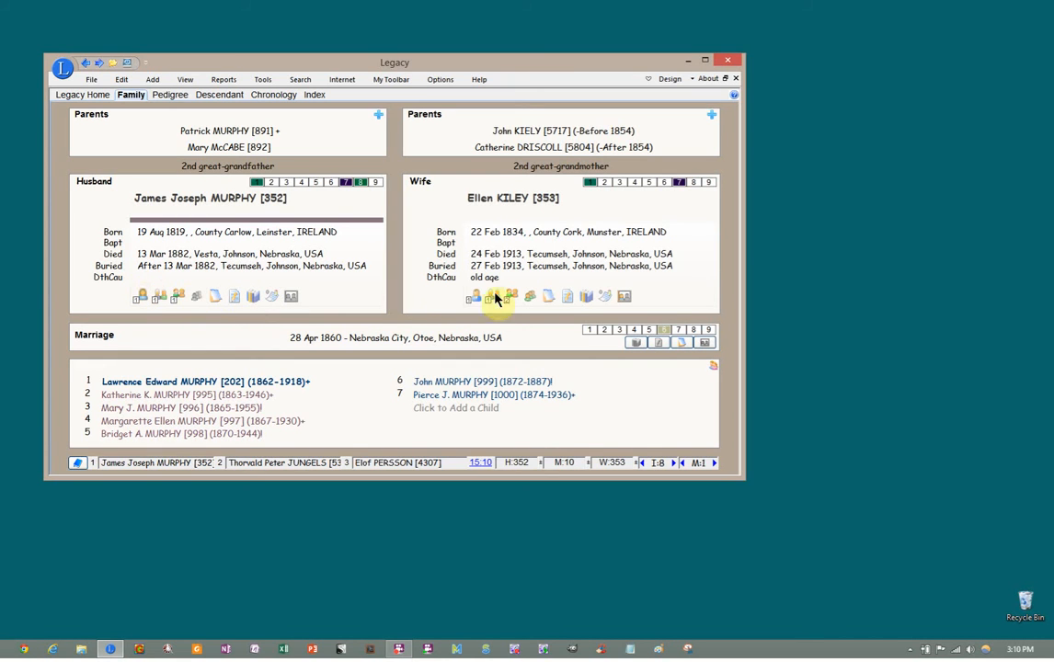
Open the wife's 1 Jun 1870 census event for editing and read through its notes on the household members
{"action": "left_click", "coordinate": [568, 297]}
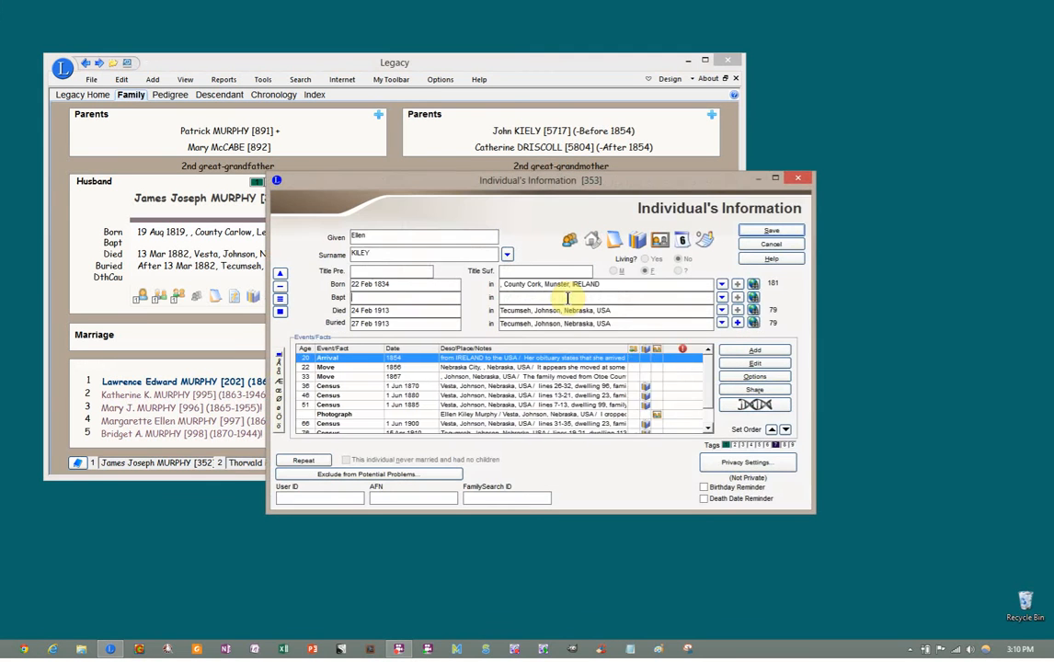
{"action": "left_click", "coordinate": [488, 391]}
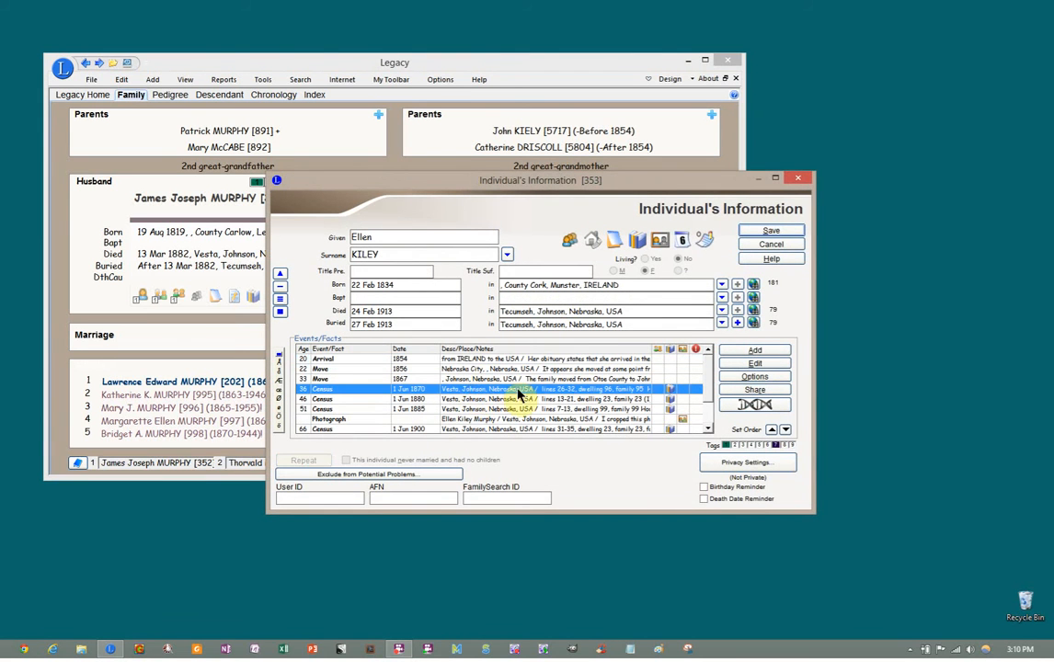
{"action": "left_click", "coordinate": [727, 364]}
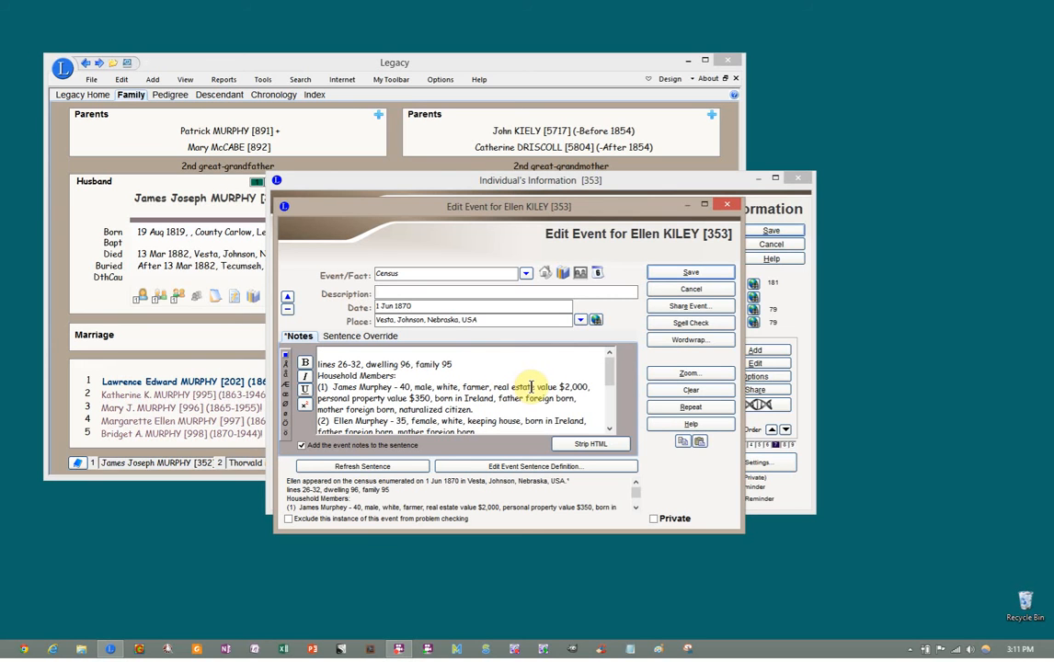
{"action": "left_click", "coordinate": [410, 387]}
{"action": "type", "text": ","}
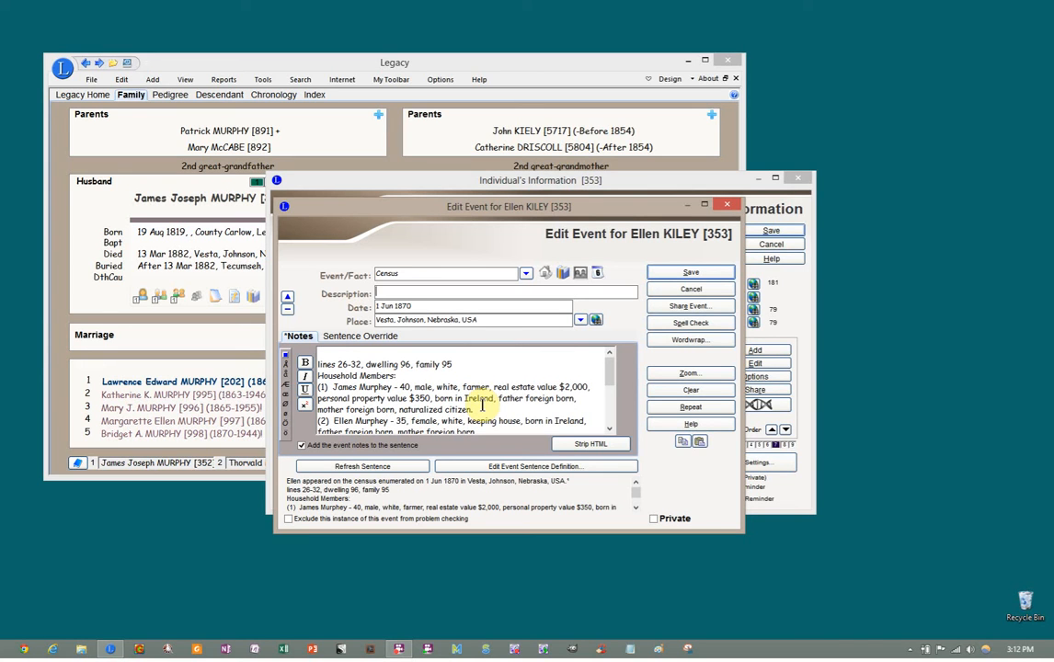
{"action": "left_click_drag", "start_coordinate": [607, 371], "coordinate": [612, 425]}
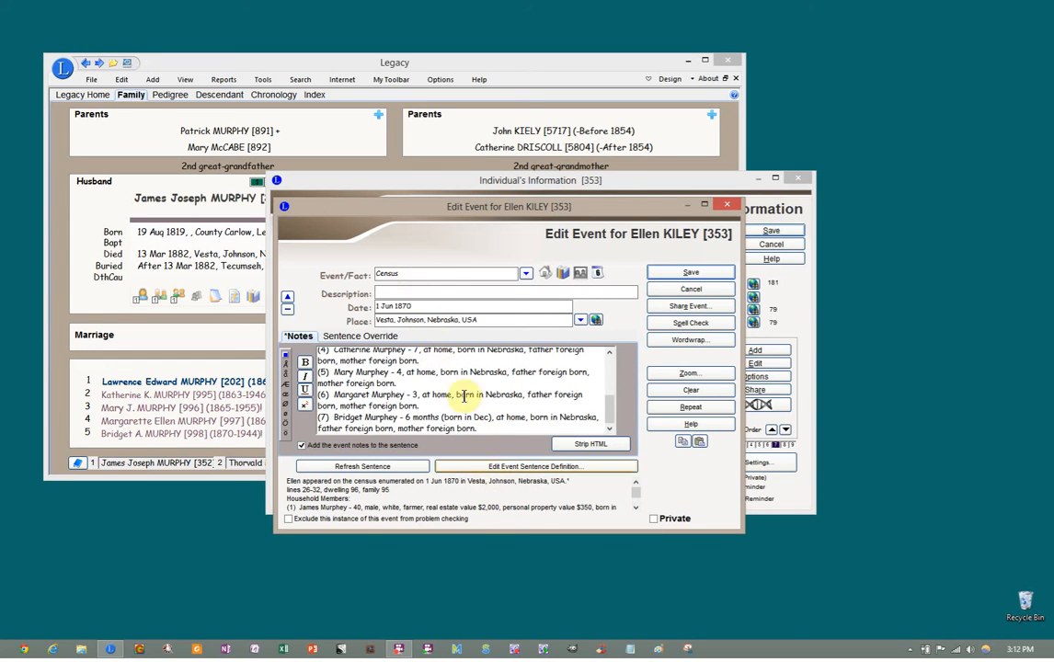
Open the sentence definition of the Census event and view its replaceable fields, keeping [Name] selected
{"action": "left_click", "coordinate": [507, 468]}
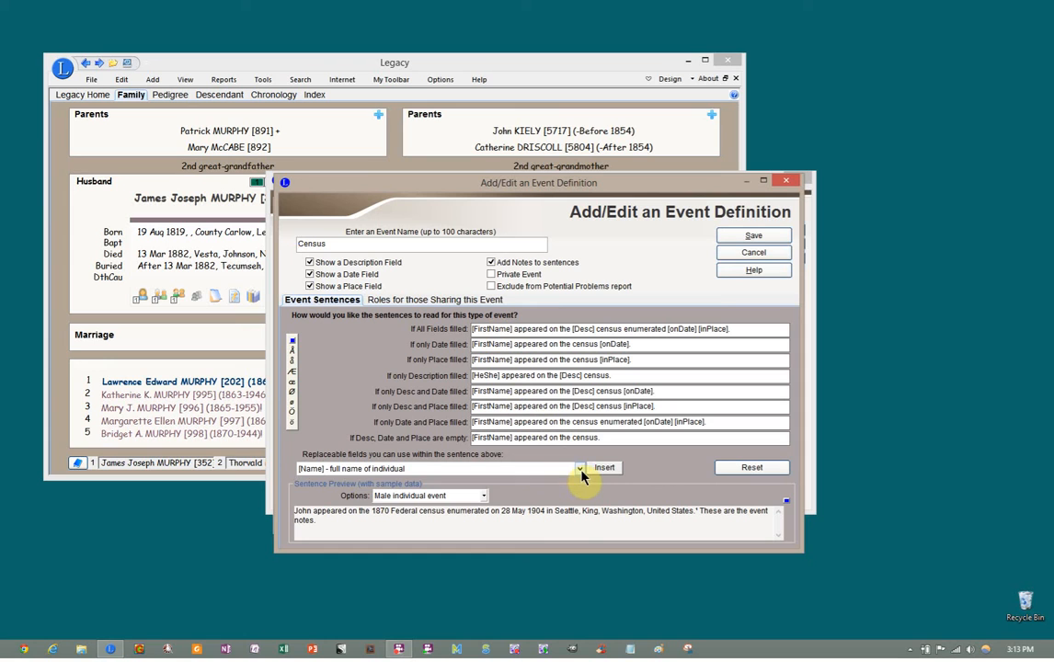
{"action": "left_click", "coordinate": [533, 468]}
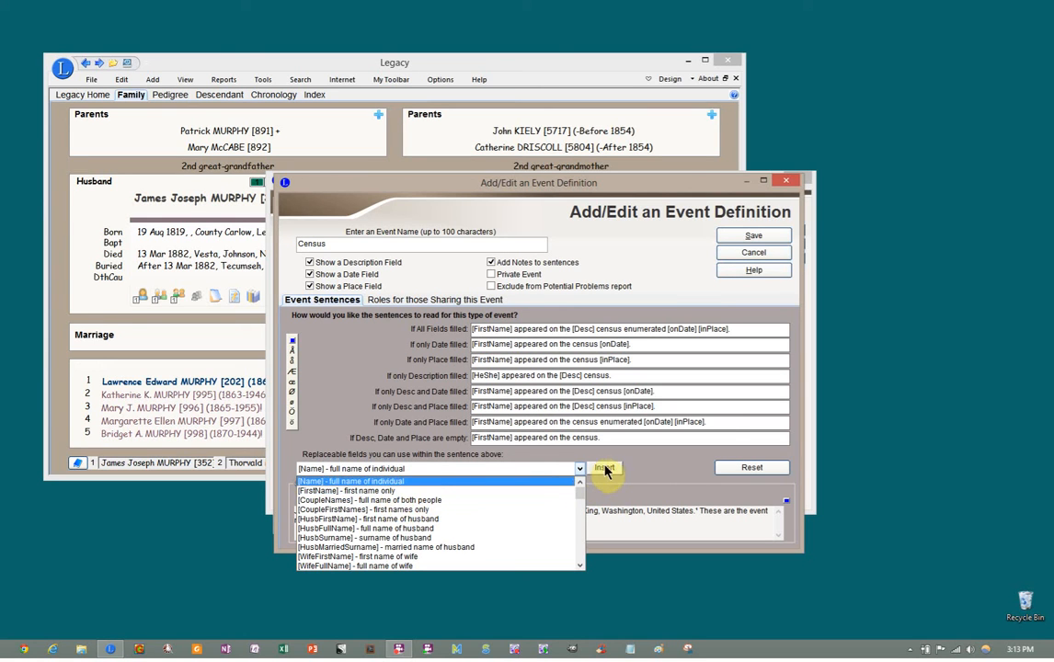
{"action": "left_click", "coordinate": [416, 469]}
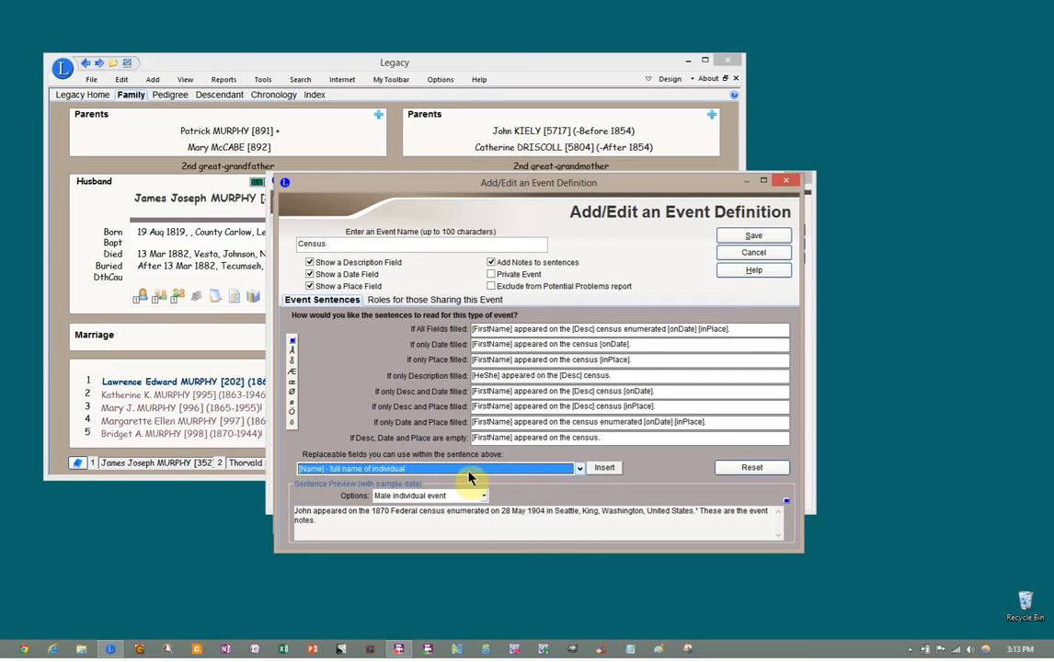
Replace [FirstName] with [Name] in the Census sentence used when all fields are filled, removing the stray extra bracket
{"action": "left_click_drag", "start_coordinate": [472, 329], "coordinate": [513, 329]}
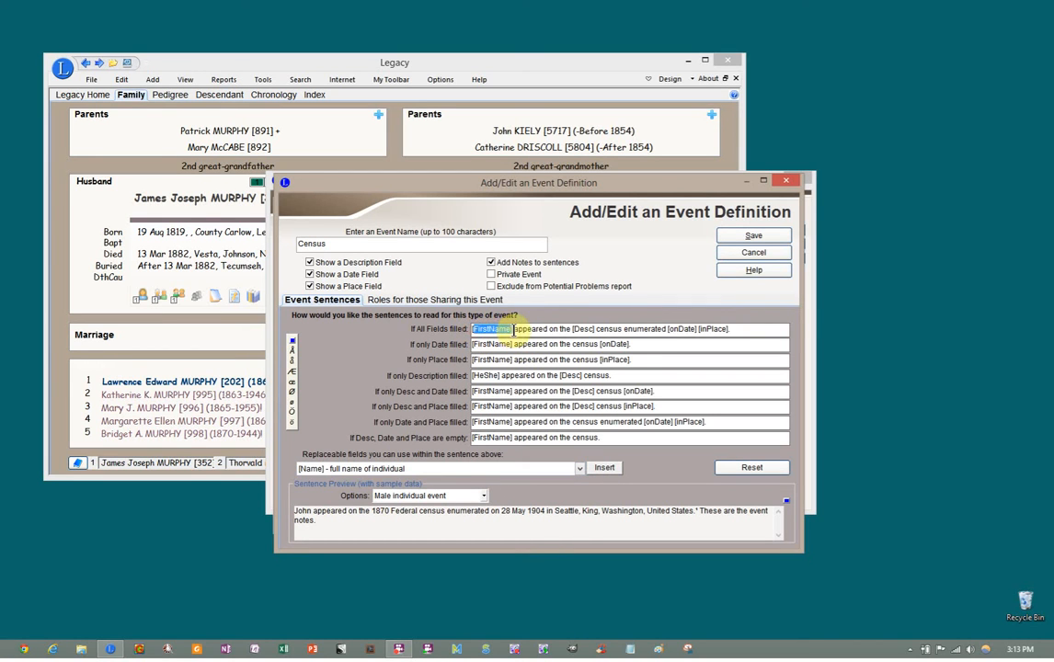
{"action": "left_click", "coordinate": [602, 467]}
{"action": "left_click_drag", "start_coordinate": [472, 330], "coordinate": [475, 330]}
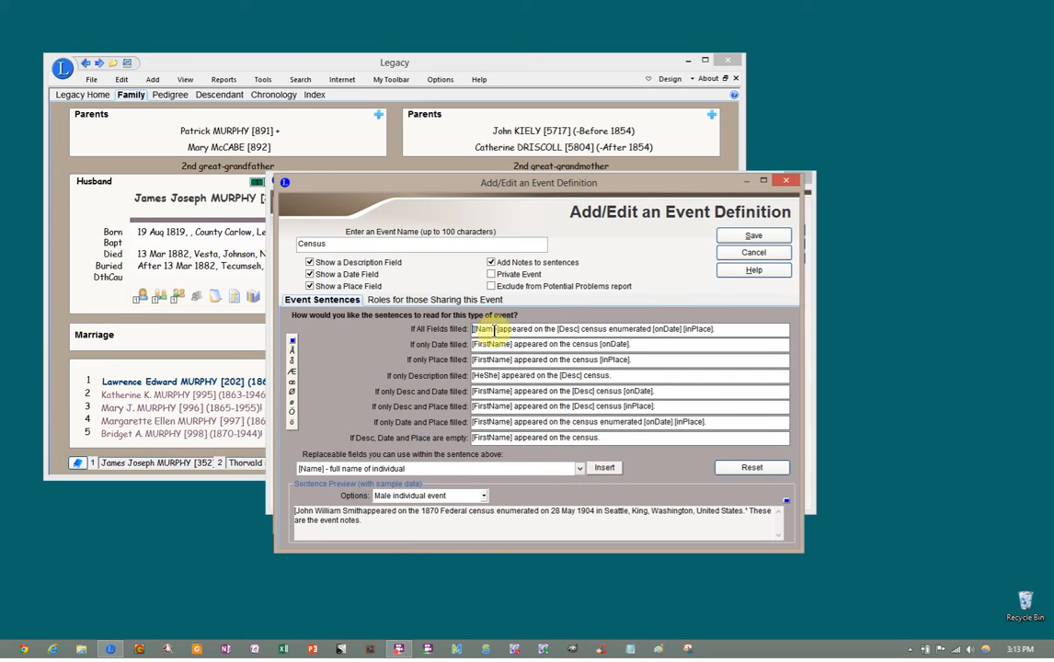
{"action": "key", "text": "Delete"}
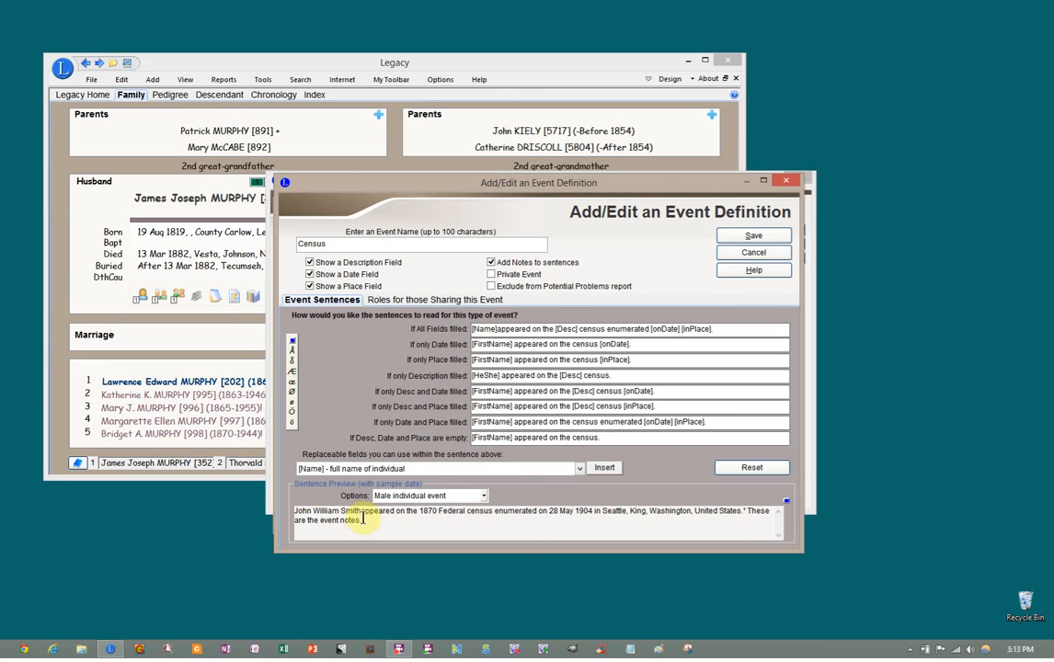
Replace [Name] with the [FirstName] field in the Census sentence used when all fields are filled
{"action": "left_click", "coordinate": [579, 469]}
{"action": "left_click", "coordinate": [404, 502]}
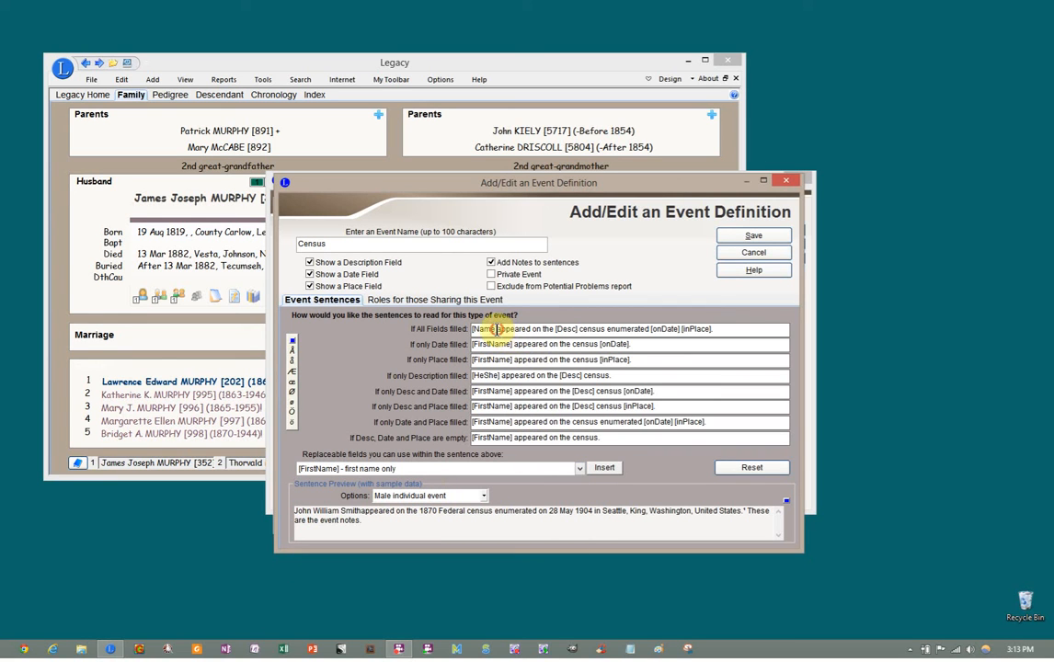
{"action": "left_click_drag", "start_coordinate": [497, 328], "coordinate": [467, 329]}
{"action": "left_click", "coordinate": [604, 468]}
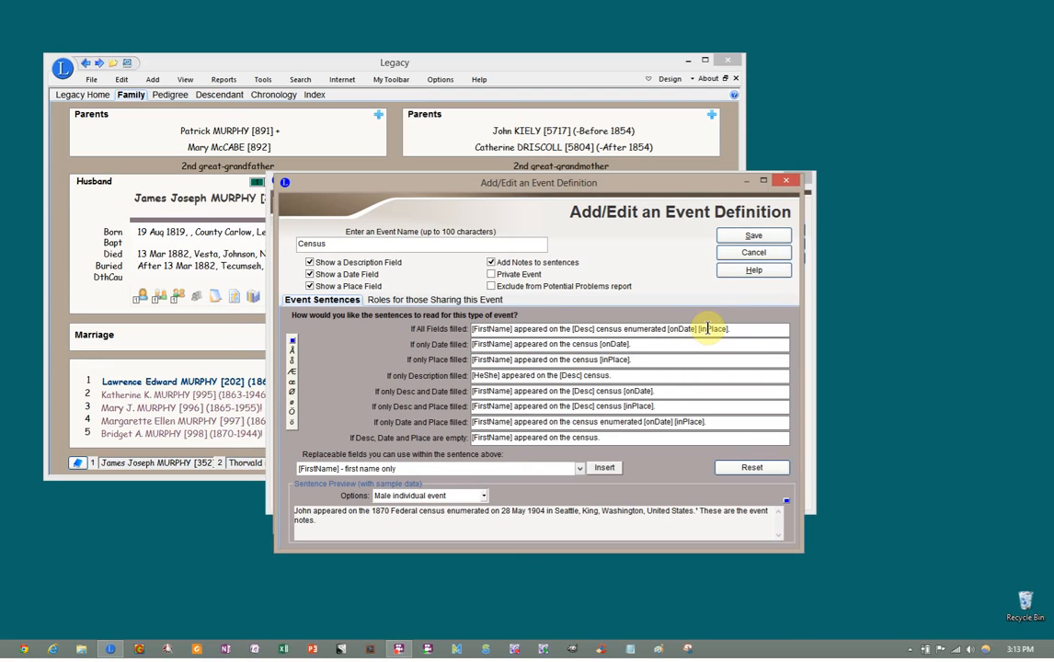
Browse the replaceable fields available for the Census event sentences, down through the [Desc] and [onDate] variants
{"action": "left_click", "coordinate": [579, 469]}
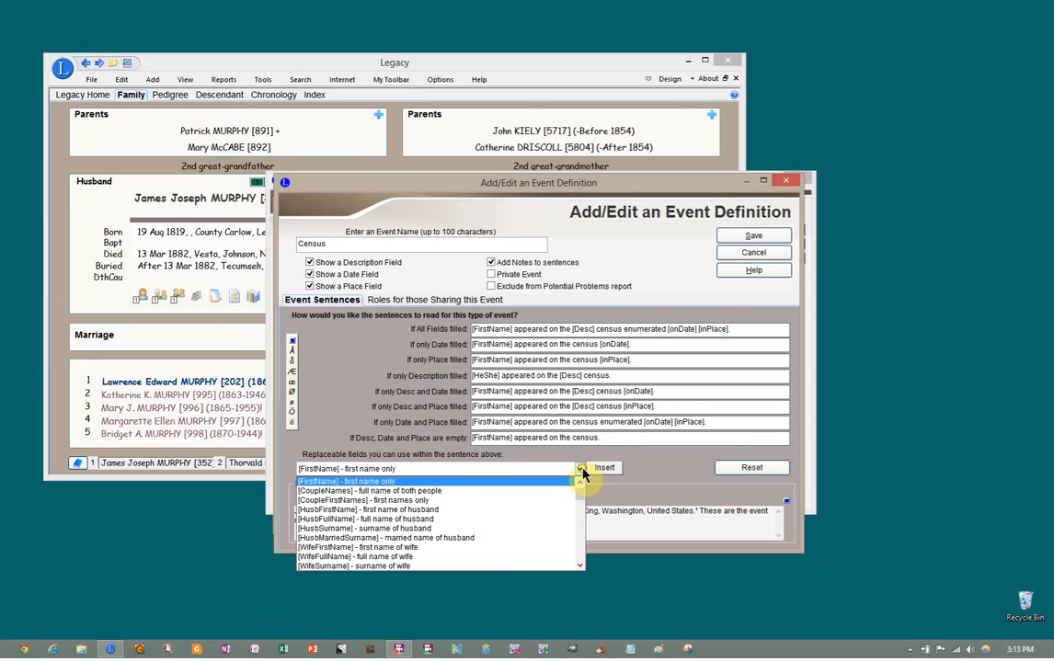
{"action": "left_click", "coordinate": [580, 503]}
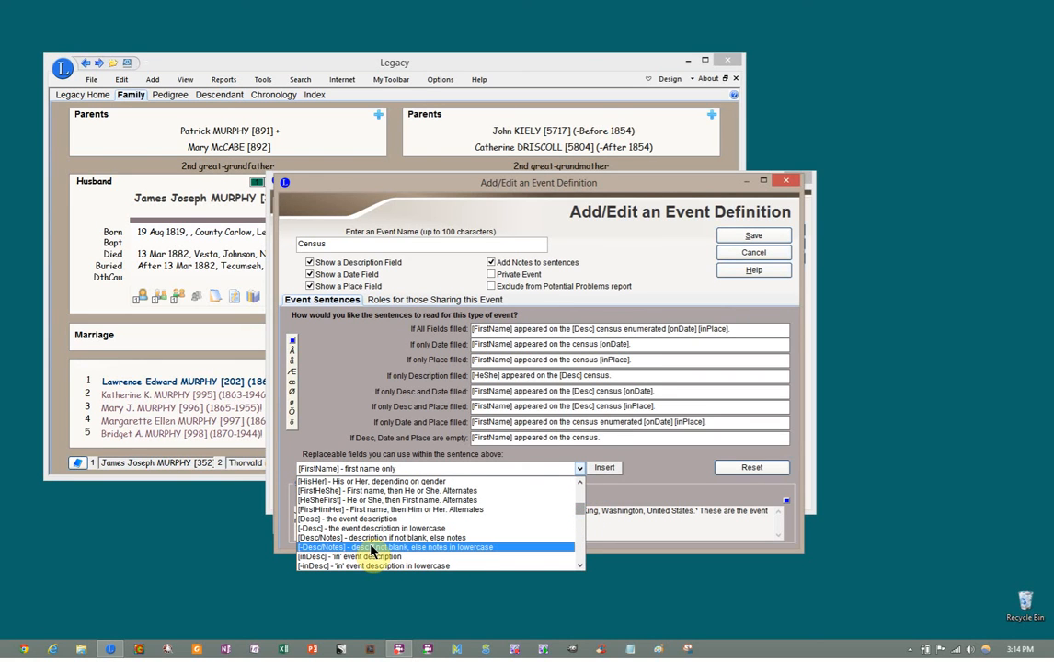
{"action": "left_click", "coordinate": [582, 526]}
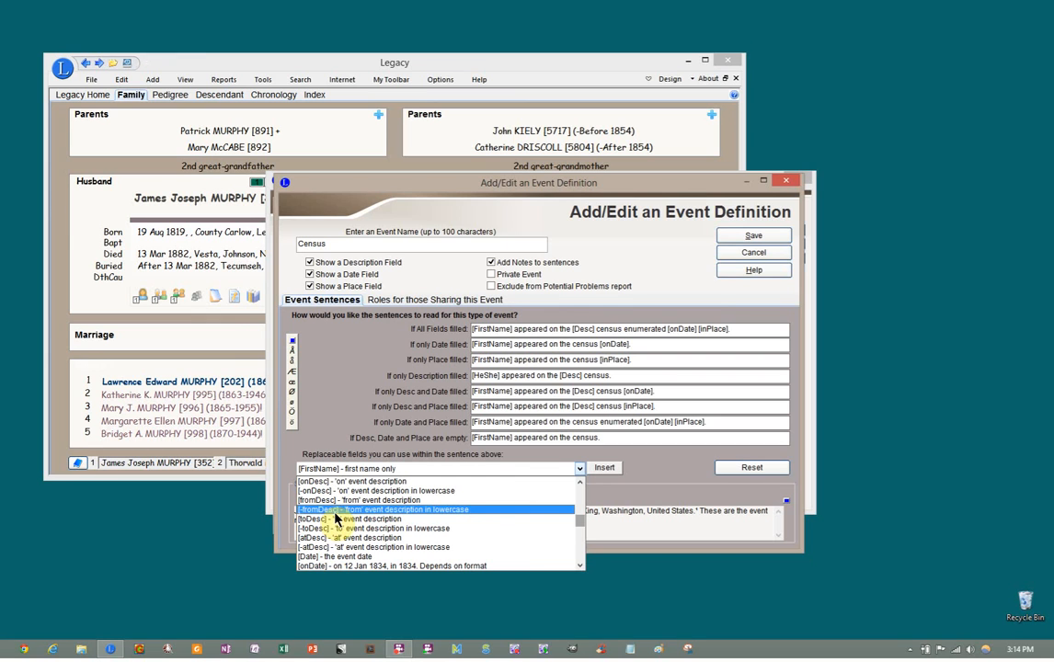
{"action": "left_click", "coordinate": [626, 494]}
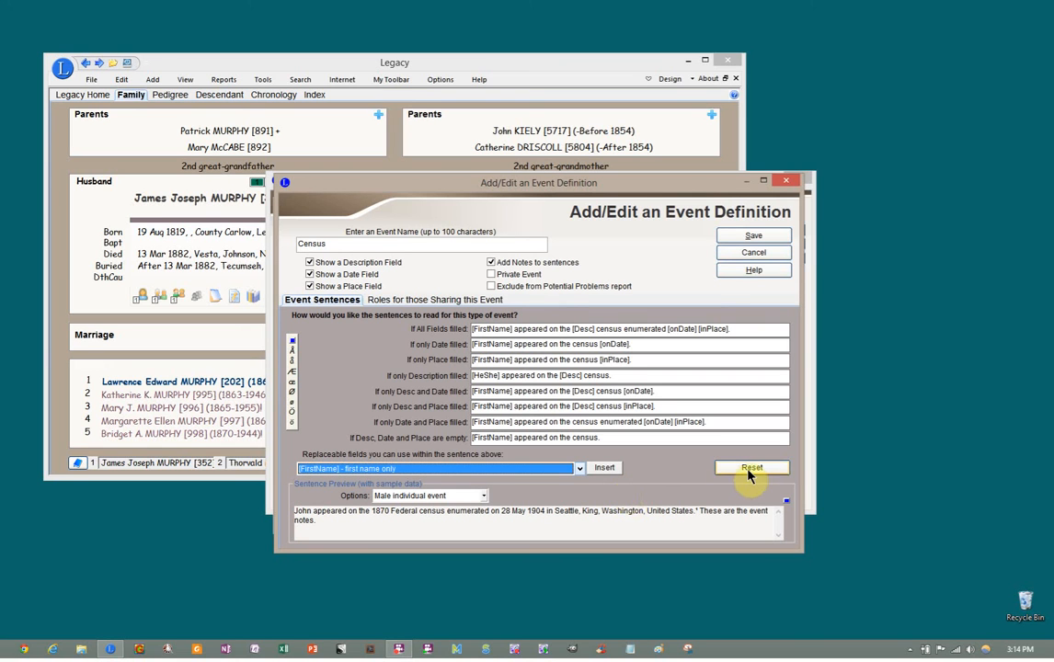
Leave the Census event definition without saving, save the wife's 1 Jun 1870 census event and return to the Family View
{"action": "left_click", "coordinate": [781, 181]}
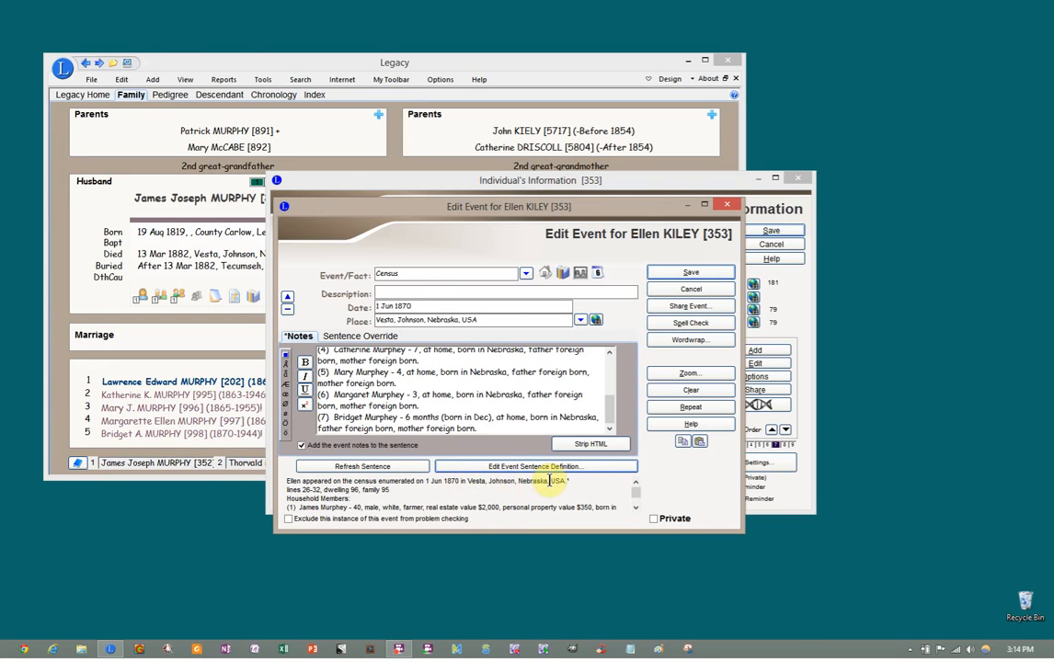
{"action": "left_click", "coordinate": [680, 274]}
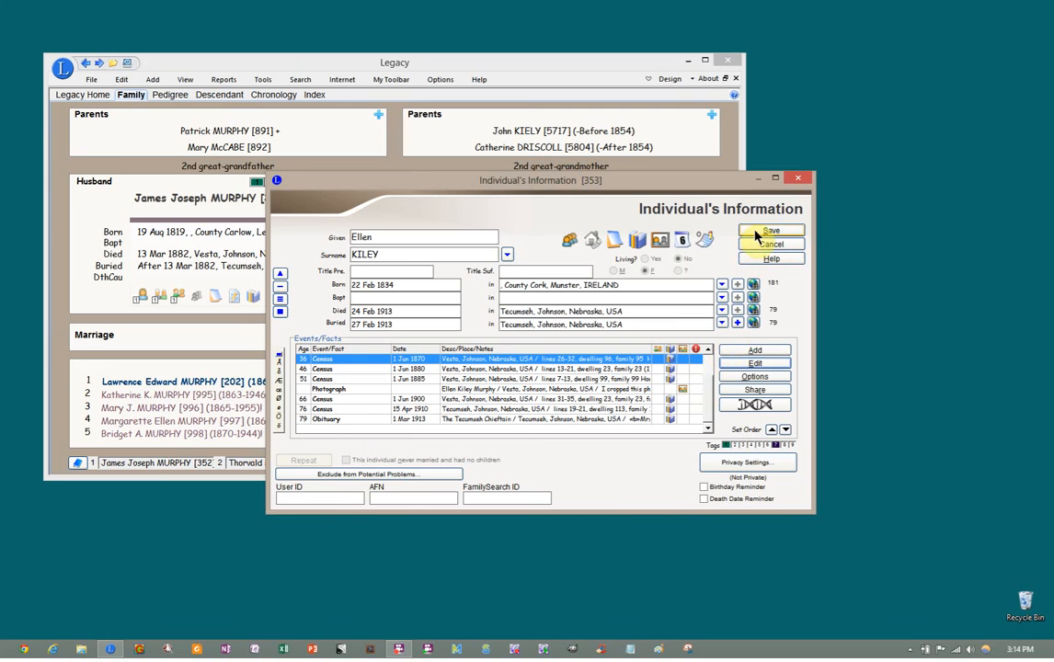
{"action": "key", "text": "Escape"}
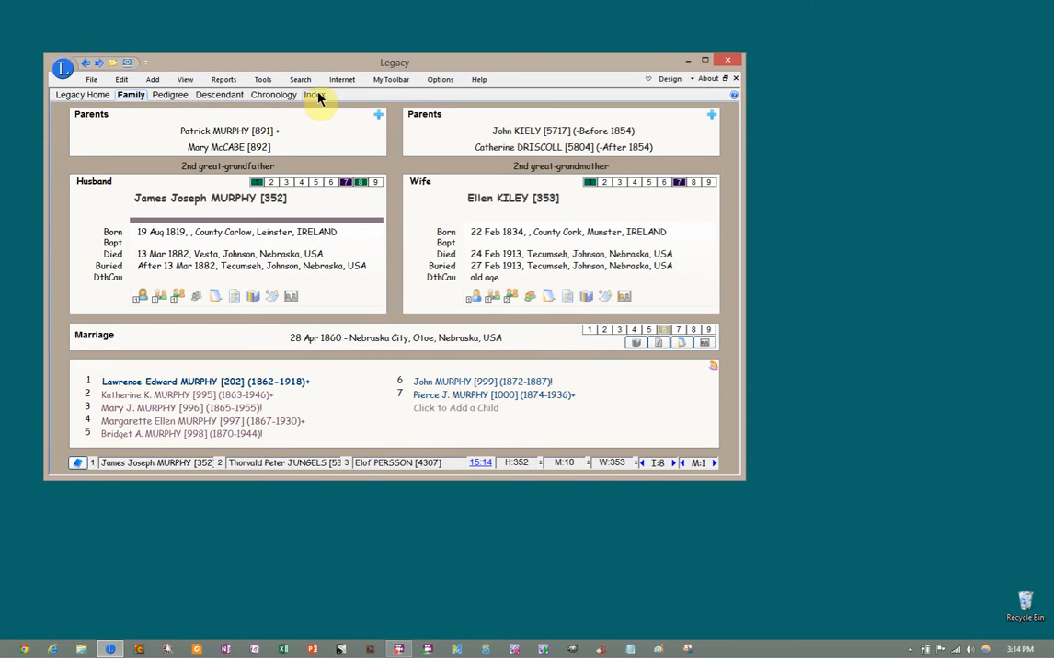
View the pedigree from the first child, recenter it on the mother with RIN 353, and show her descendants list
{"action": "left_click", "coordinate": [174, 95]}
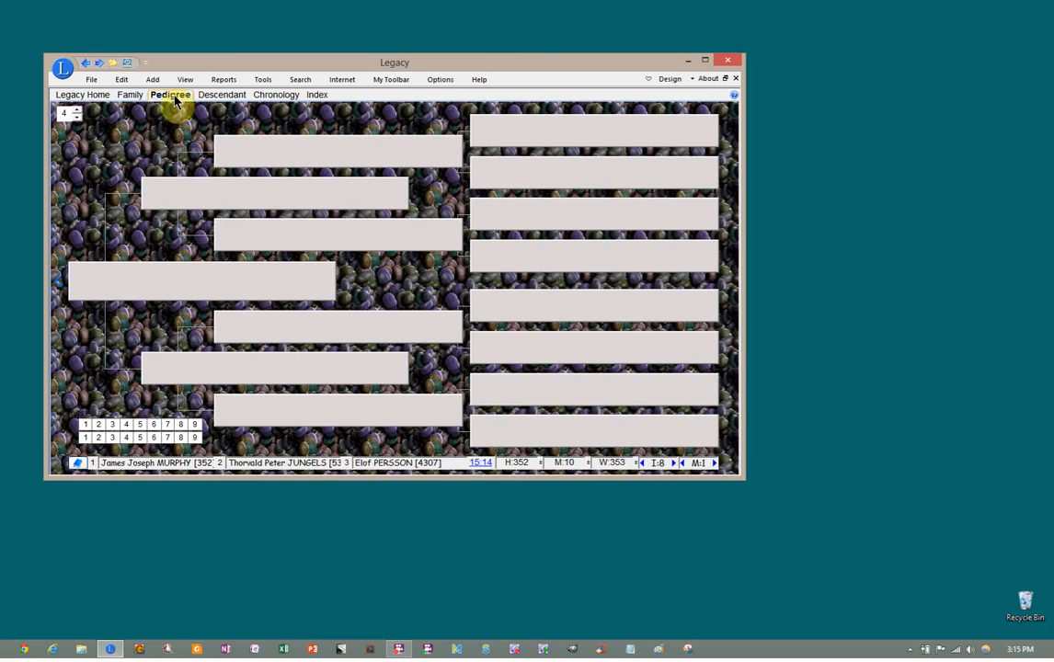
{"action": "left_click", "coordinate": [61, 286]}
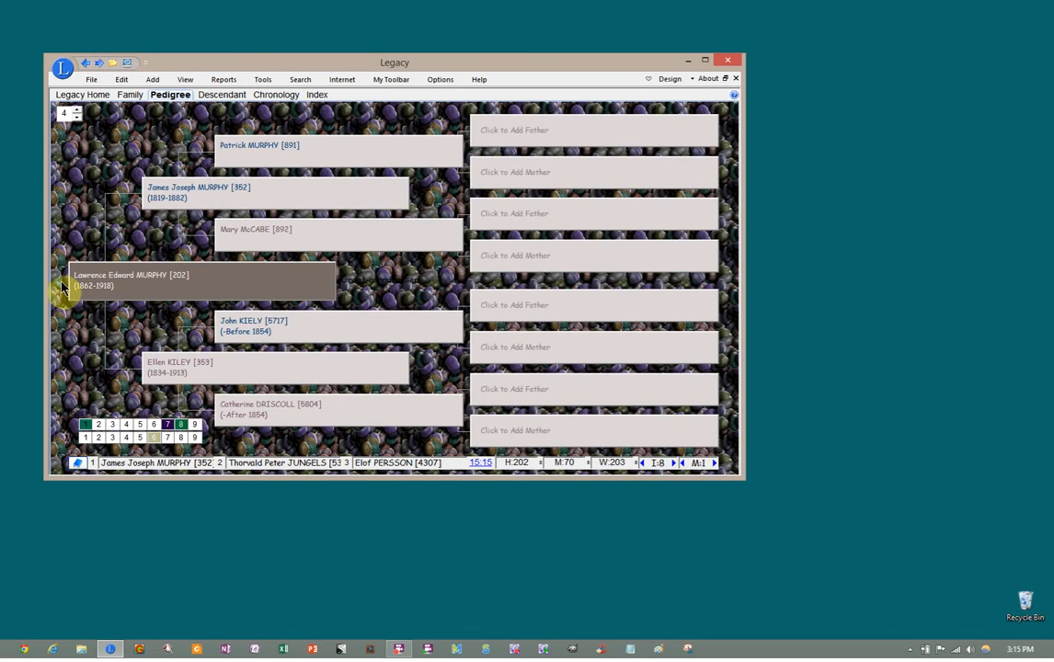
{"action": "left_click", "coordinate": [193, 368]}
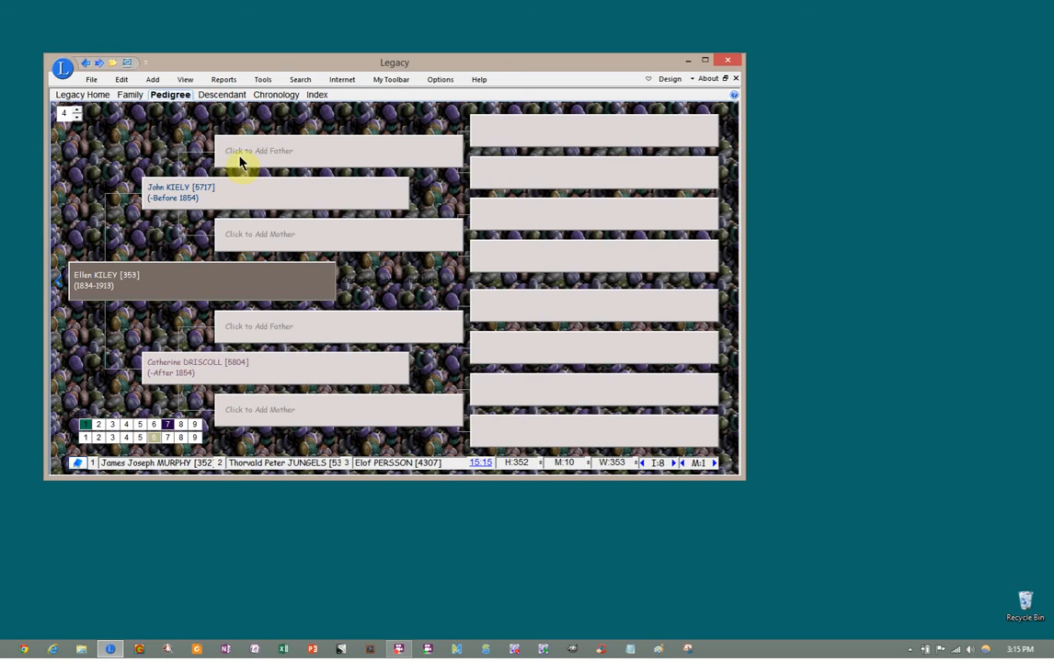
{"action": "left_click", "coordinate": [223, 95]}
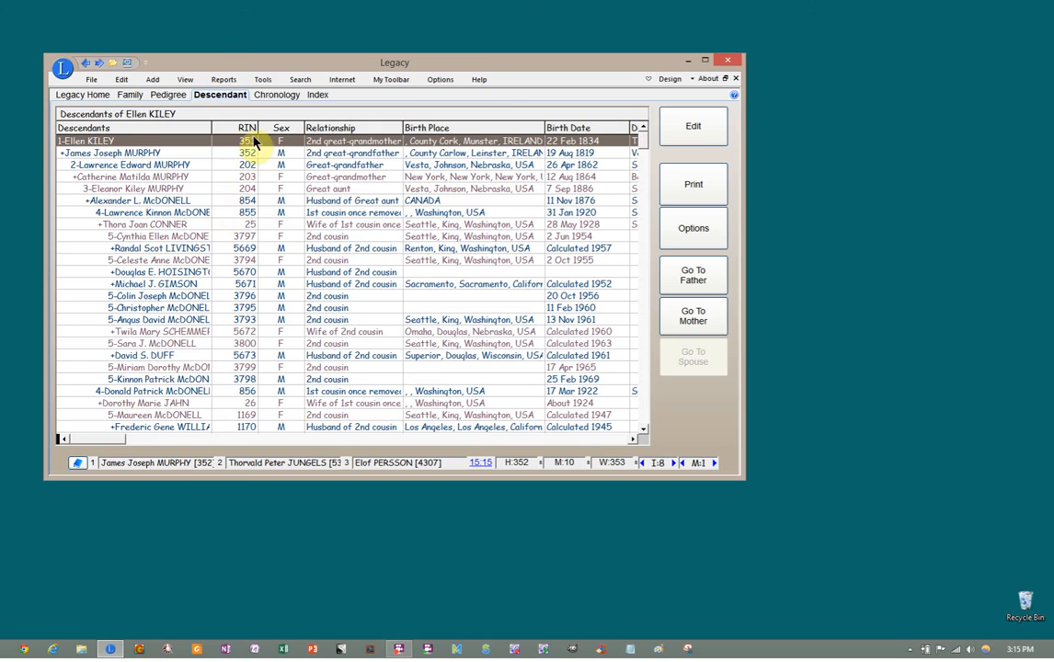
Show the wife's chronology in List Style and examine the entries up to her 1870 Jun 1 census
{"action": "left_click", "coordinate": [276, 94]}
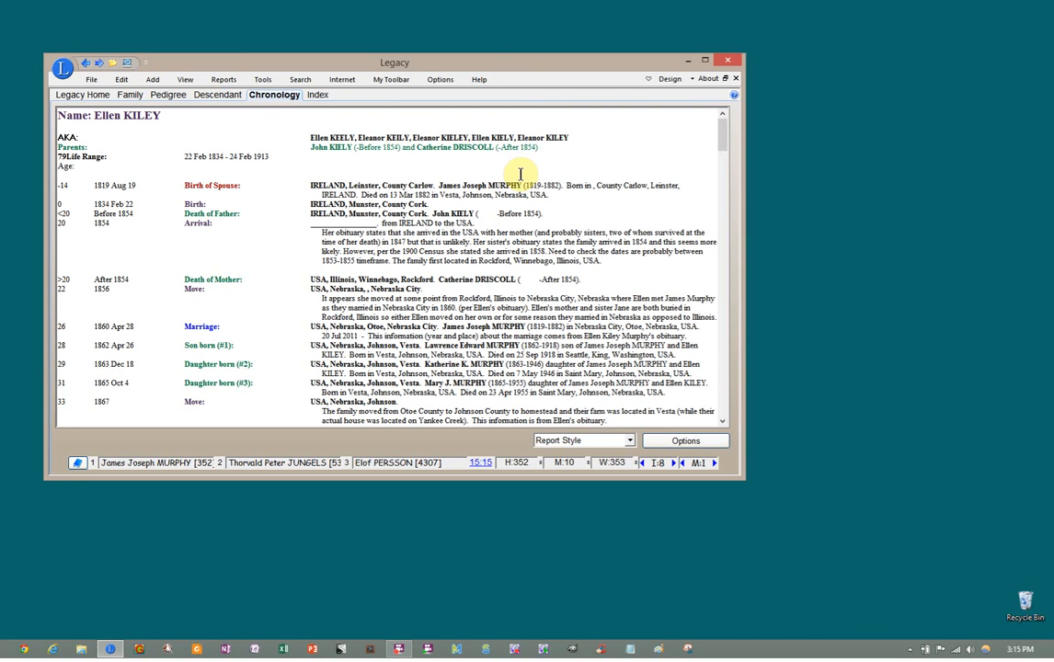
{"action": "left_click", "coordinate": [633, 446]}
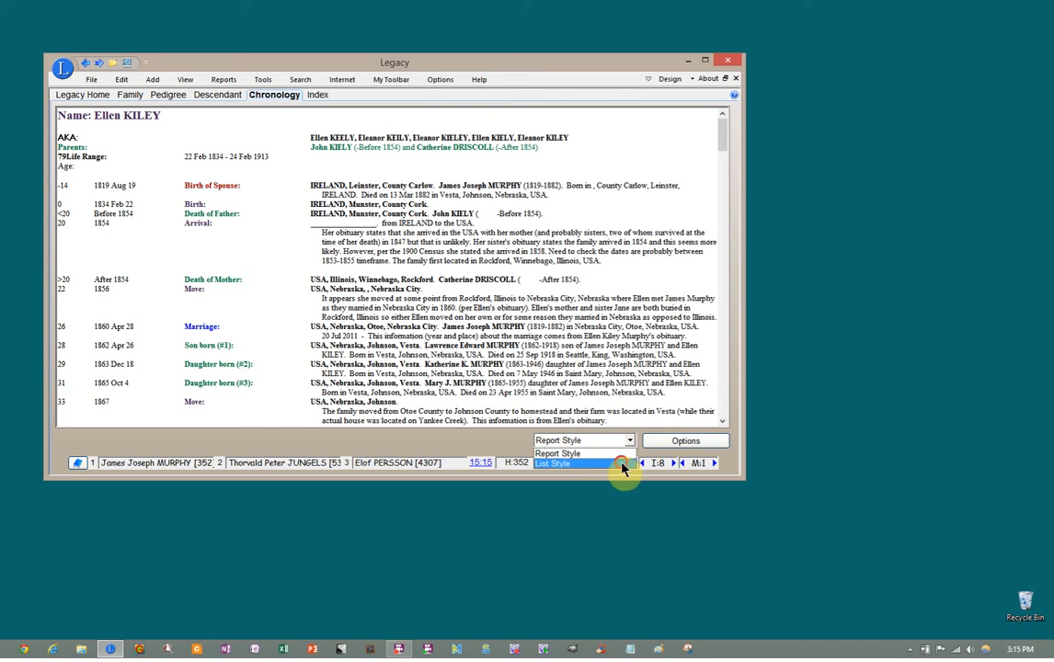
{"action": "left_click", "coordinate": [621, 463]}
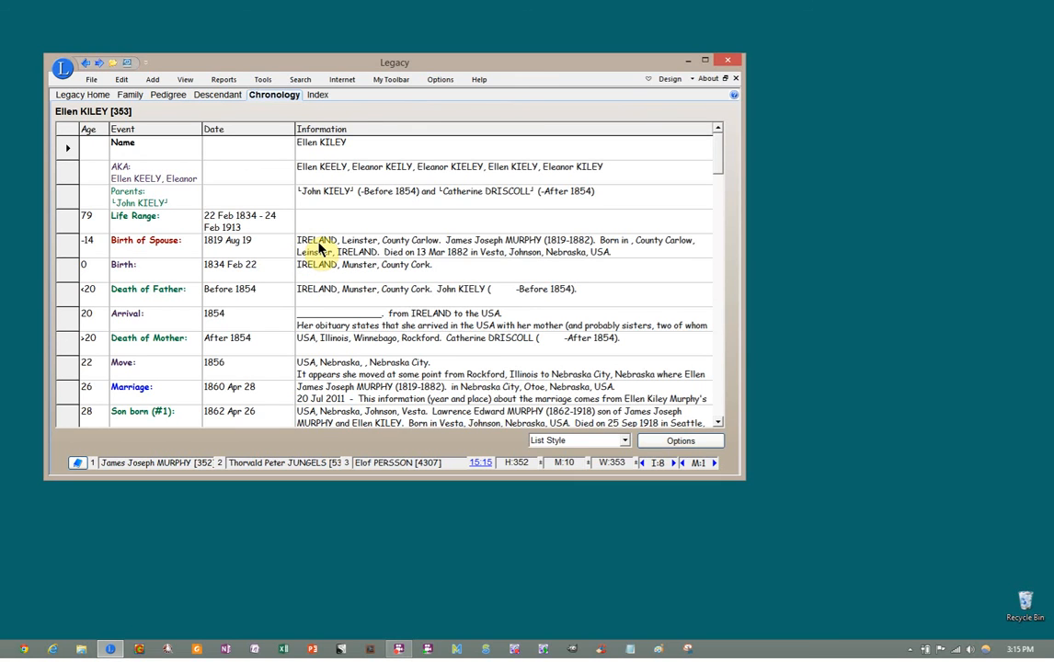
{"action": "left_click_drag", "start_coordinate": [717, 163], "coordinate": [720, 194]}
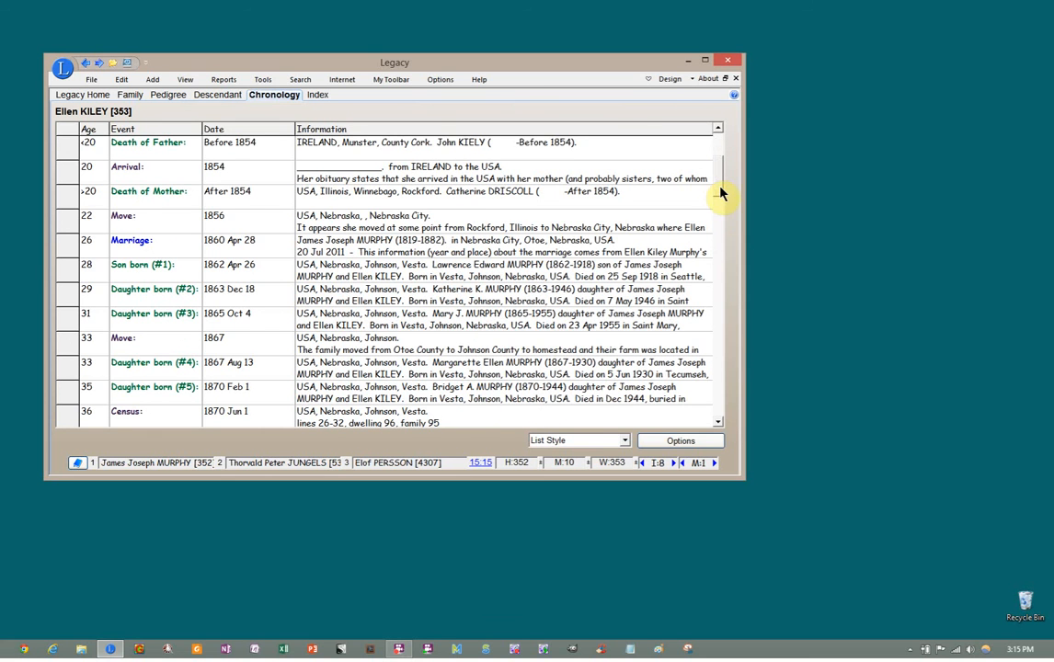
{"action": "left_click", "coordinate": [717, 421]}
{"action": "left_click", "coordinate": [717, 421]}
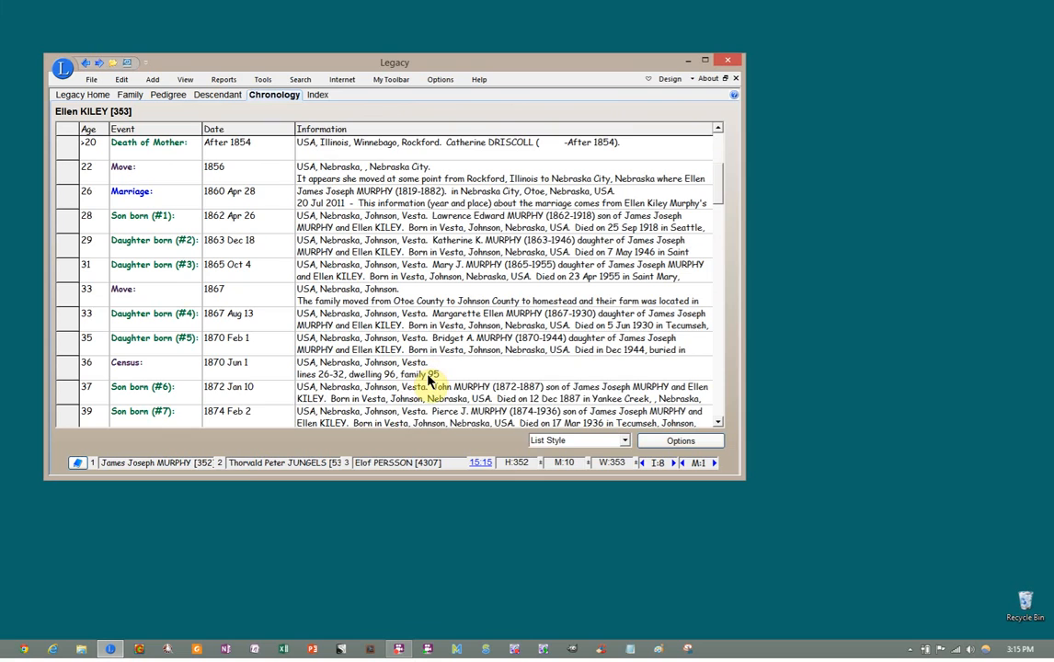
{"action": "mouse_move", "coordinate": [429, 381]}
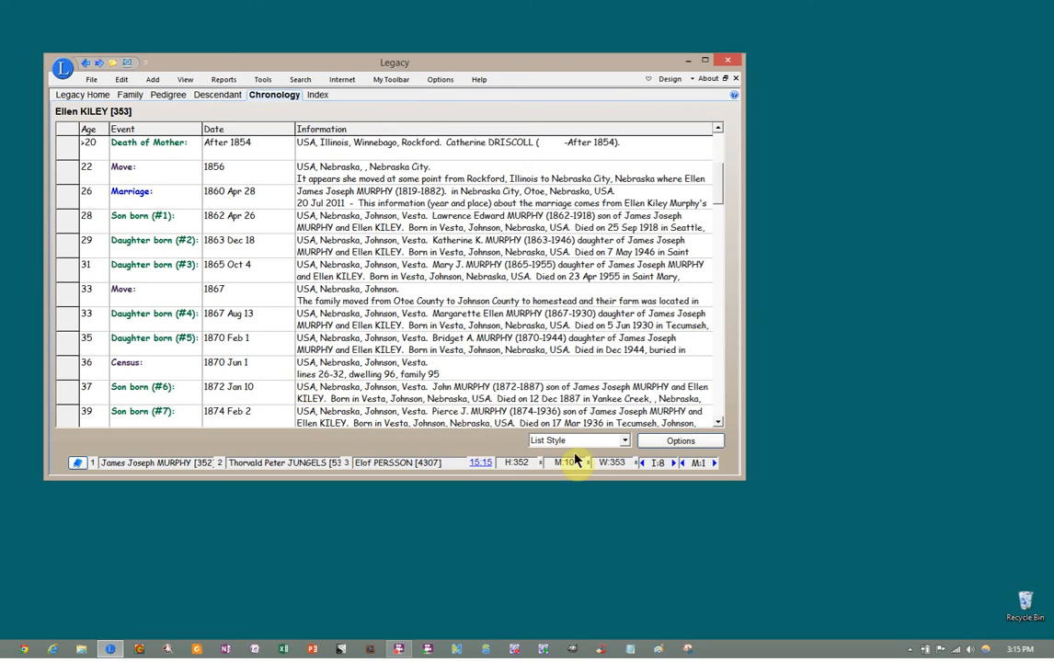
Switch the chronology to Report Style and examine the household notes of the 1870 Jun 1 census entry
{"action": "left_click", "coordinate": [624, 441]}
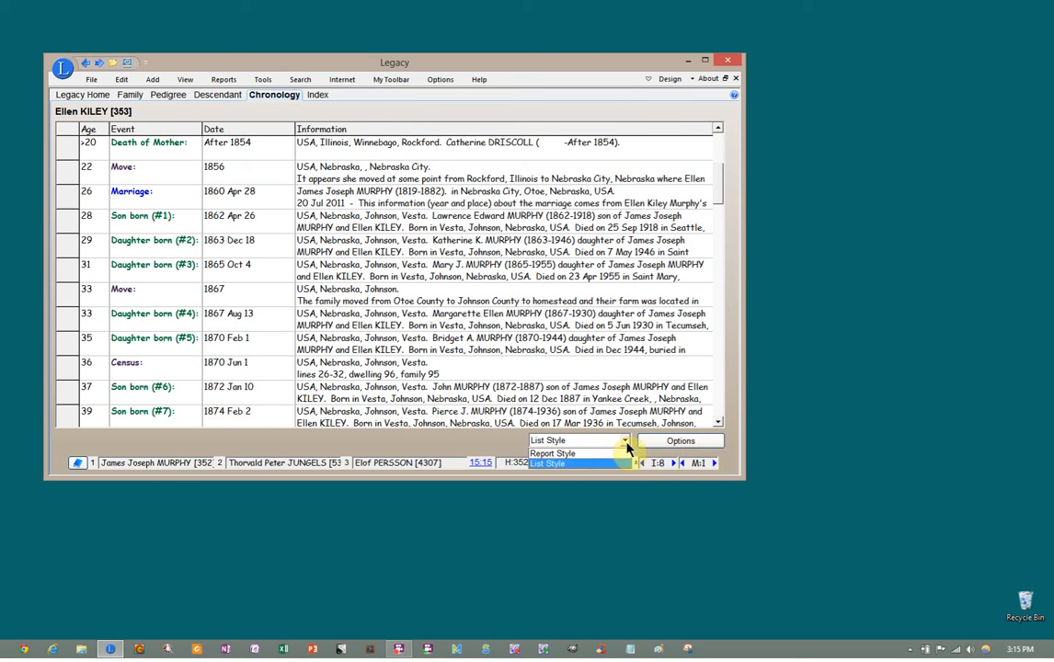
{"action": "left_click", "coordinate": [623, 460]}
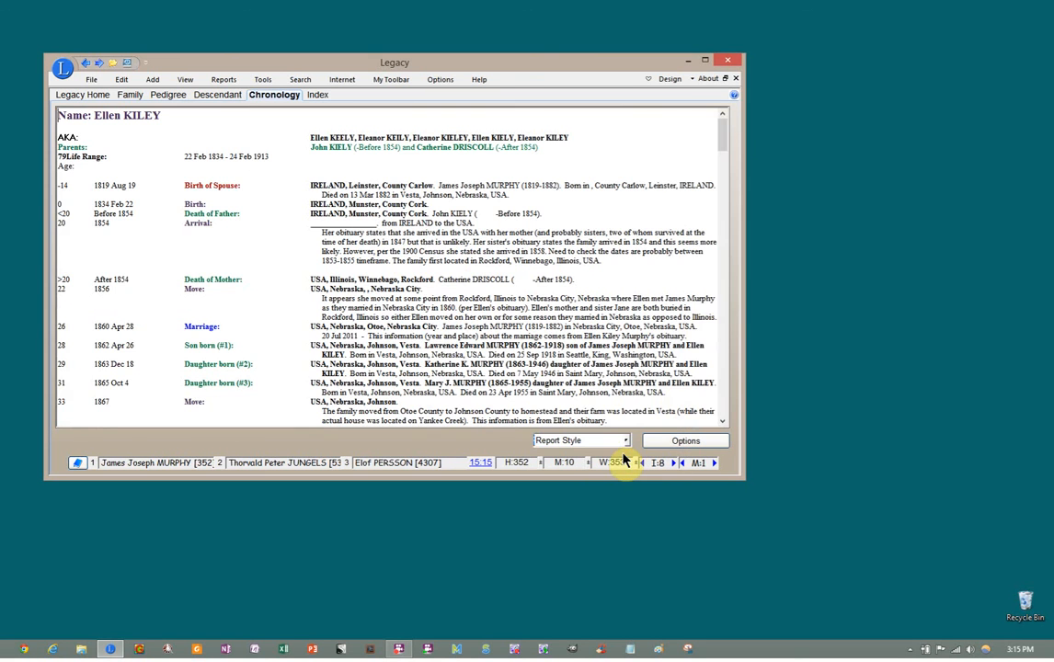
{"action": "left_click_drag", "start_coordinate": [724, 147], "coordinate": [723, 162]}
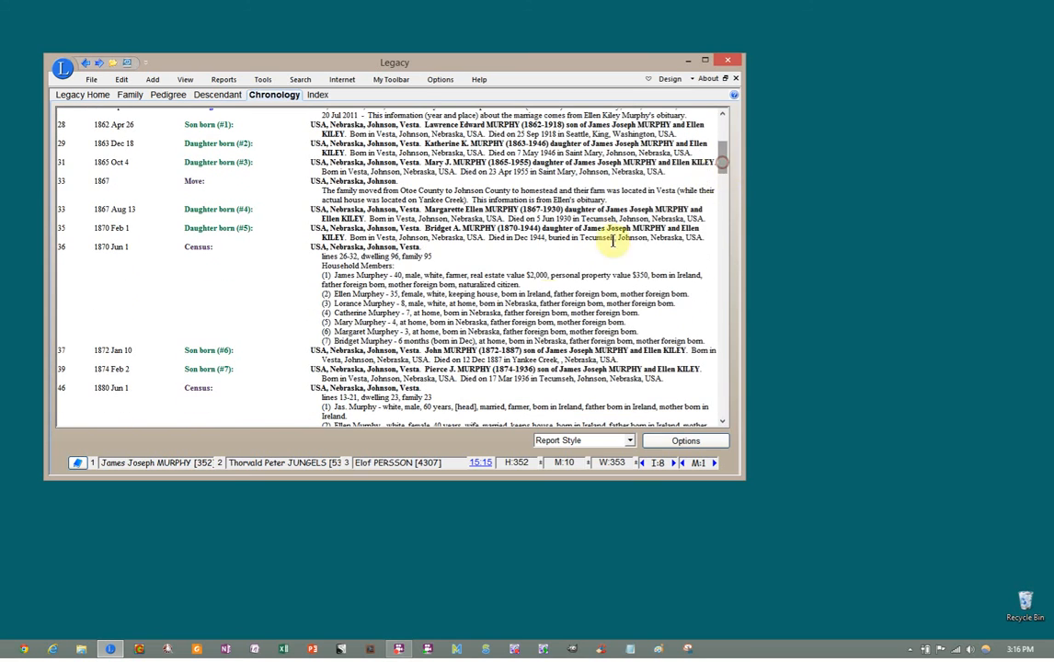
Review the Include and Screen Fonts settings in the chronology display options and save them without changes
{"action": "left_click", "coordinate": [663, 444]}
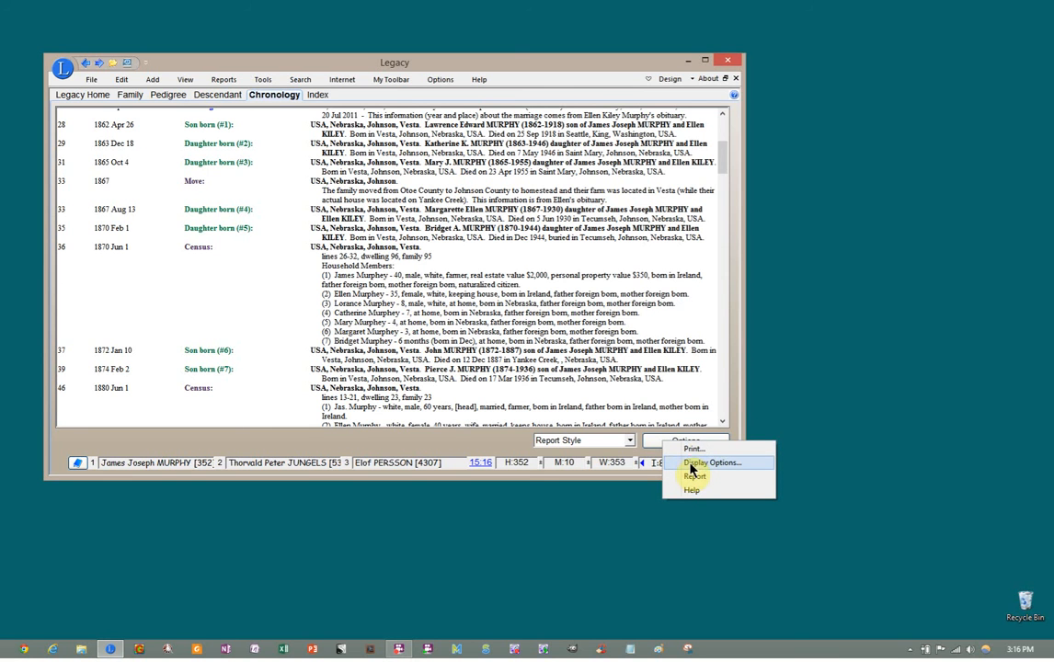
{"action": "left_click", "coordinate": [692, 466]}
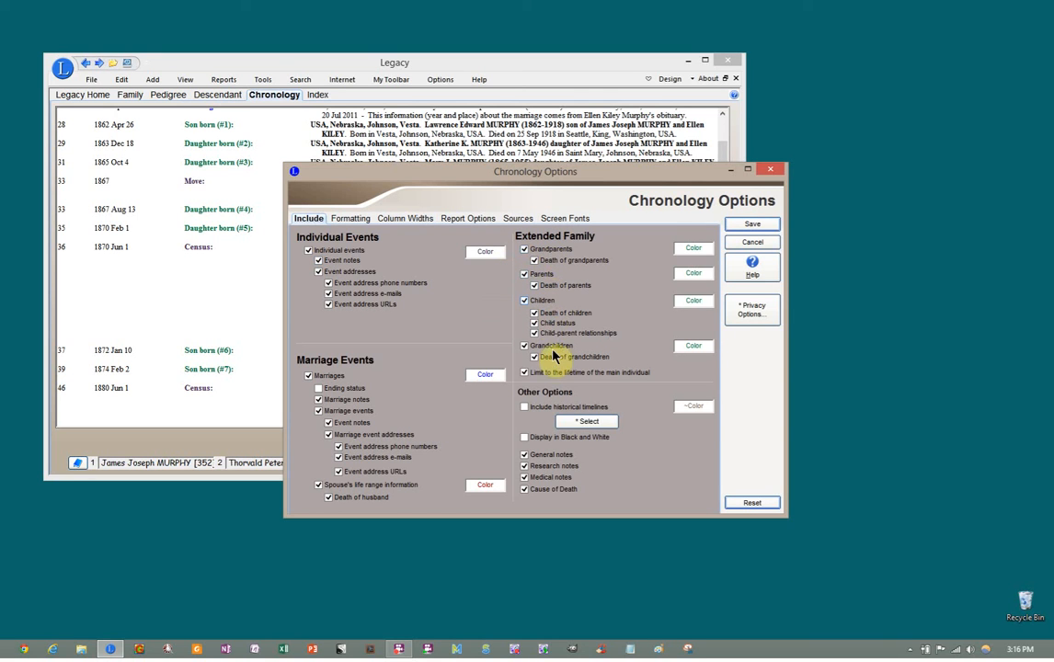
{"action": "left_click", "coordinate": [557, 221]}
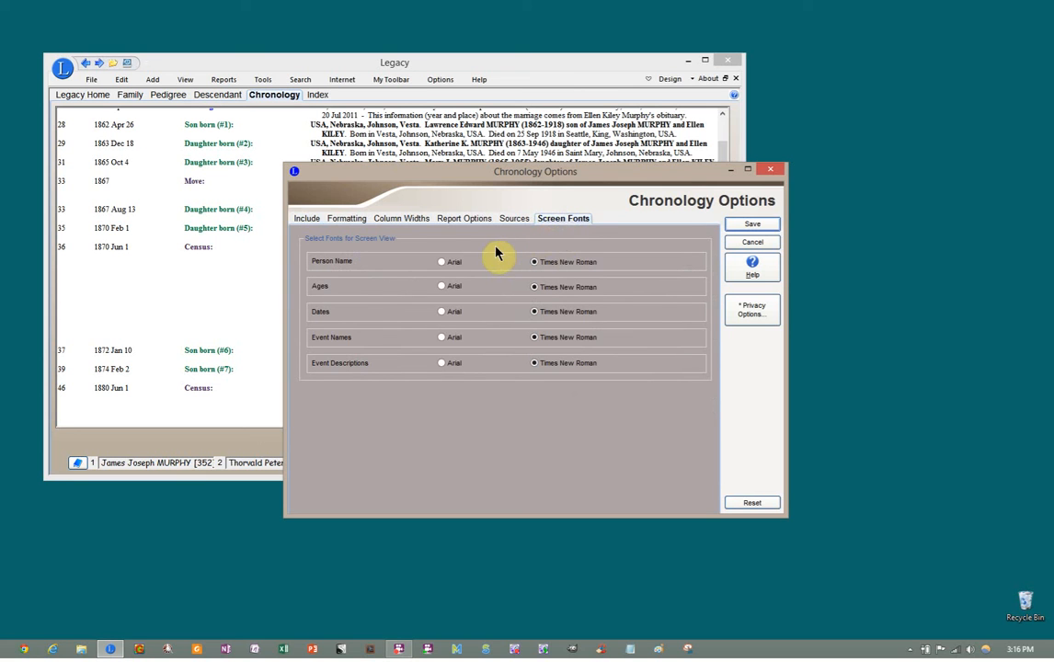
{"action": "left_click", "coordinate": [306, 220]}
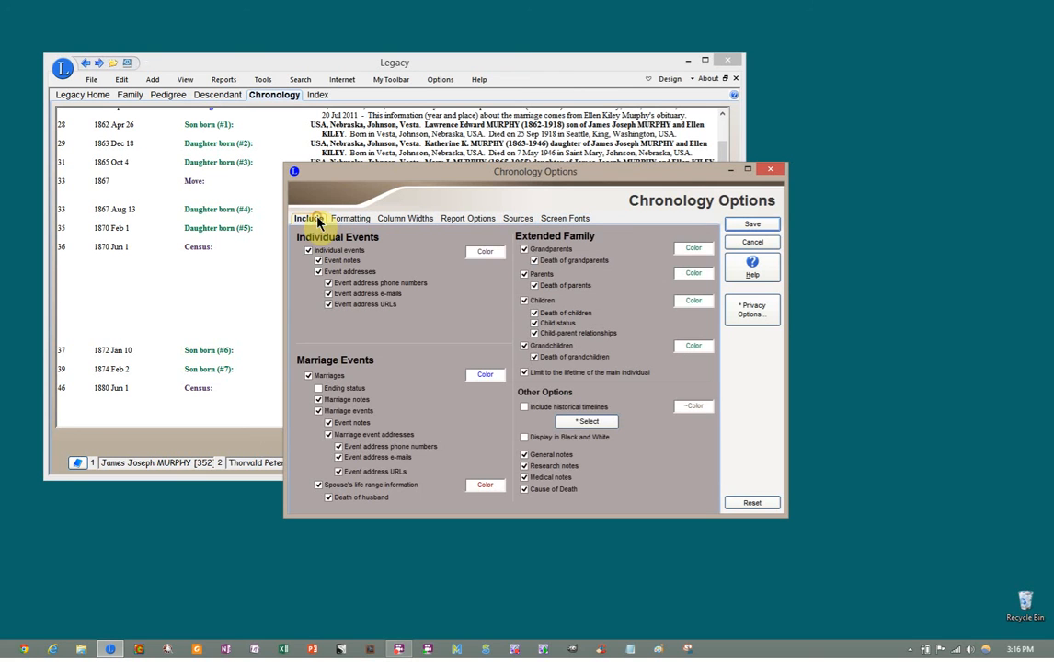
{"action": "left_click", "coordinate": [768, 228]}
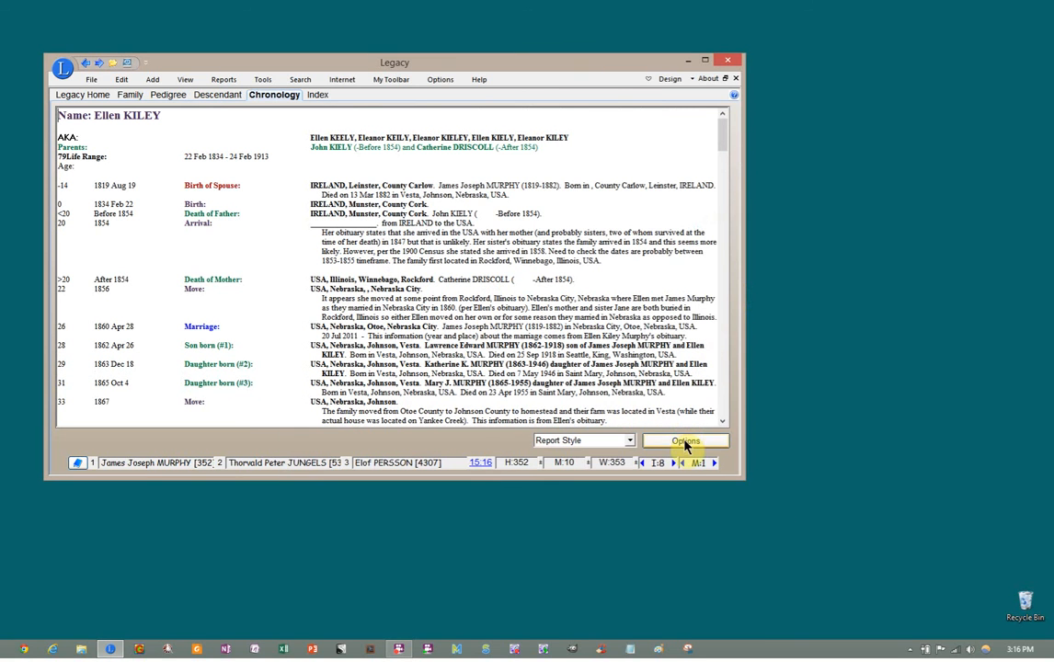
Generate the chronology report in print preview, trying 75% zoom before setting it to 100%
{"action": "left_click", "coordinate": [686, 443]}
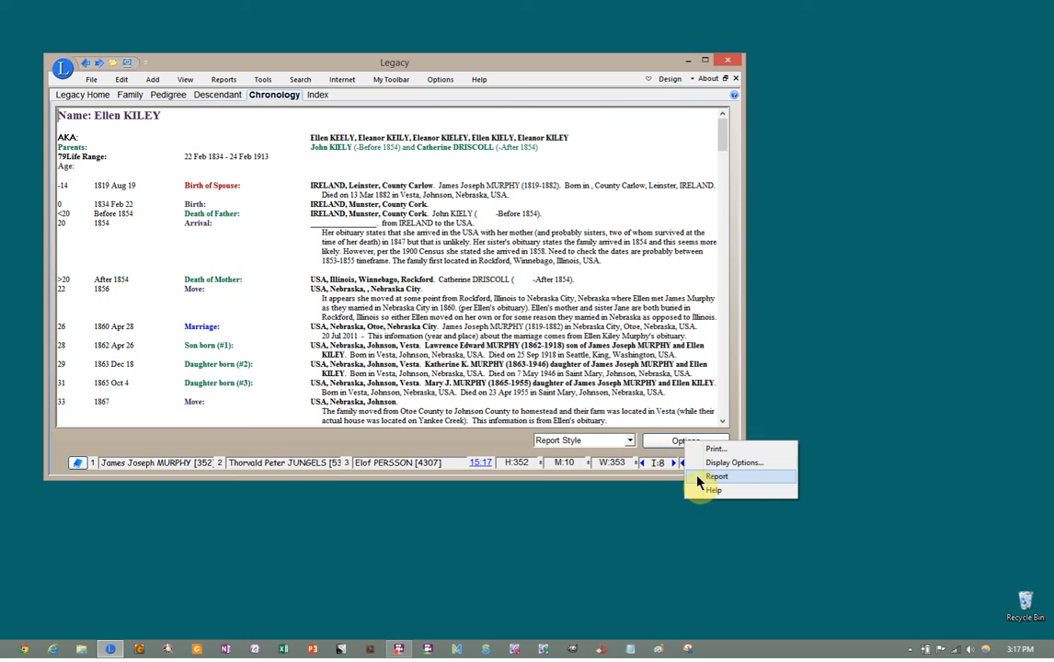
{"action": "left_click", "coordinate": [699, 479]}
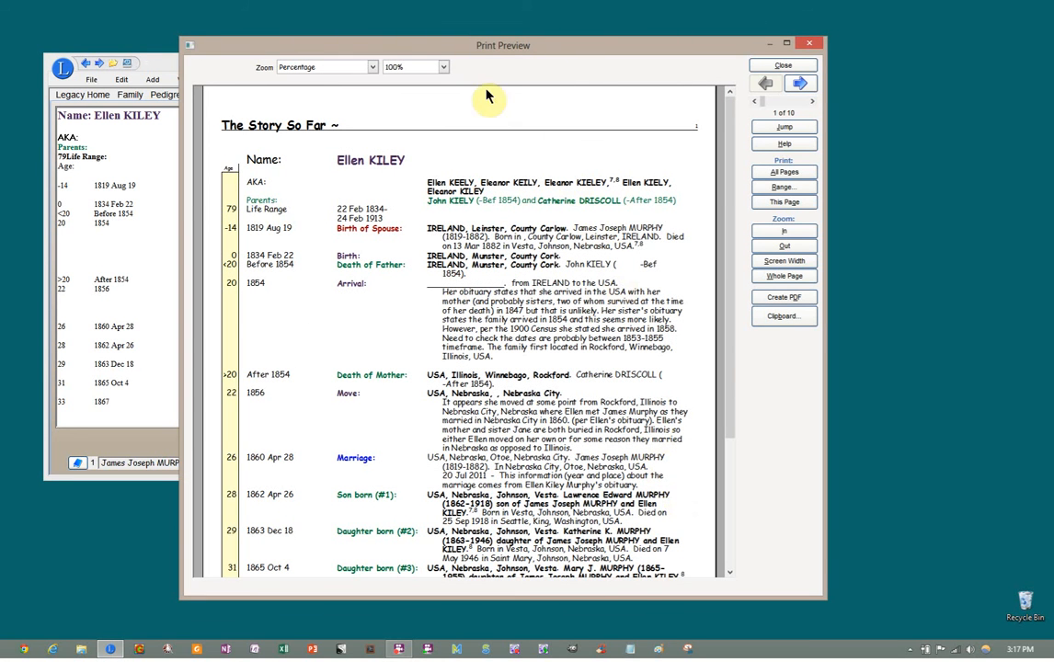
{"action": "left_click", "coordinate": [443, 74]}
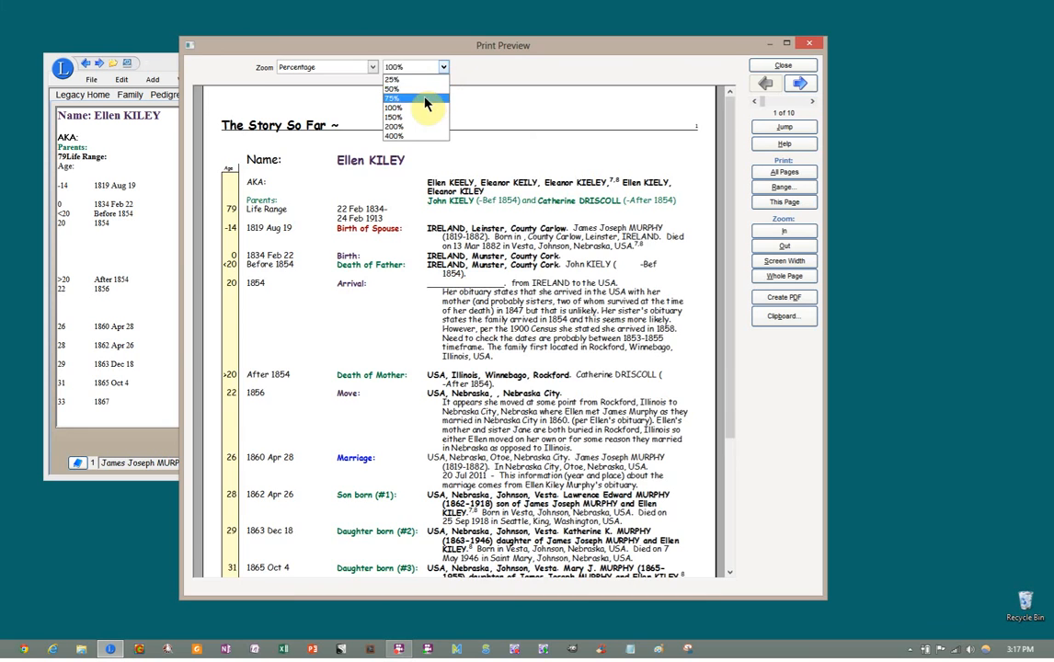
{"action": "left_click", "coordinate": [380, 86]}
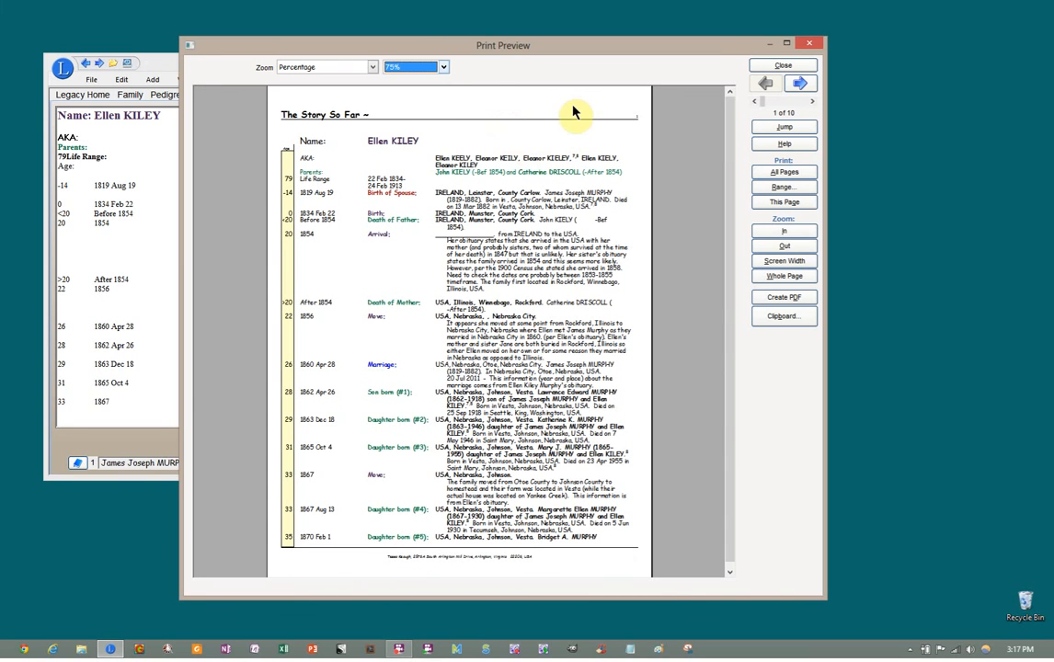
{"action": "left_click", "coordinate": [444, 70]}
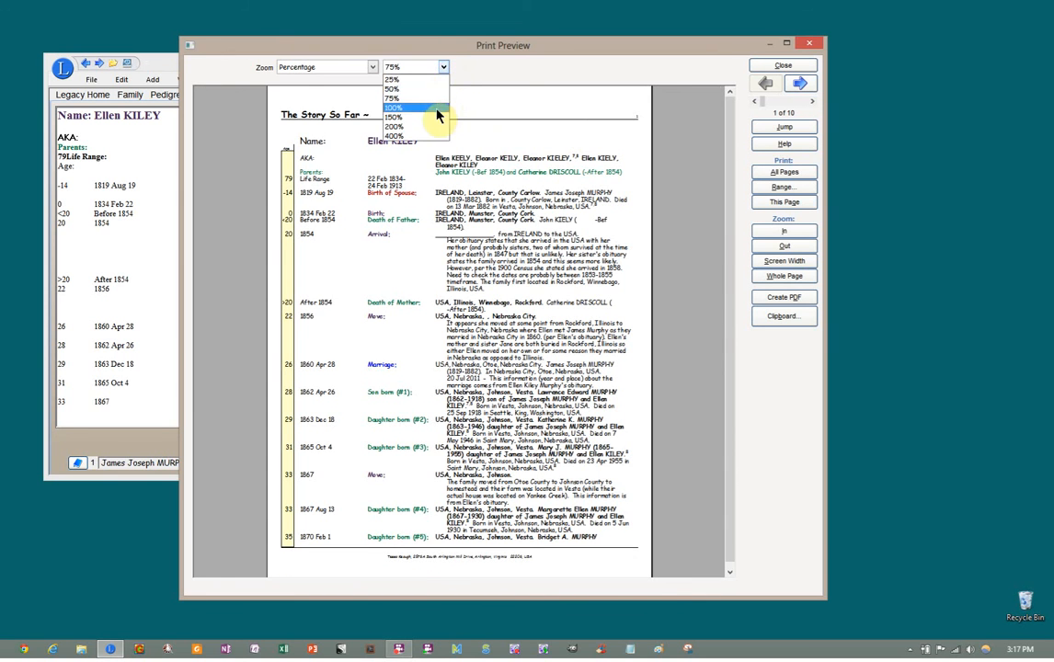
{"action": "left_click", "coordinate": [438, 109]}
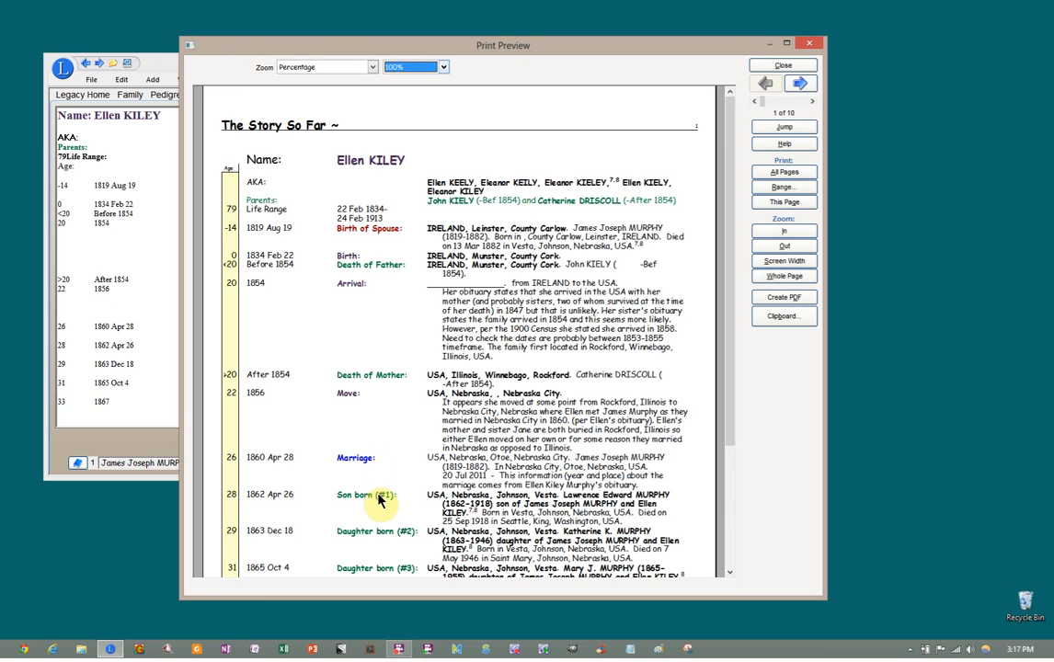
Look through the first page of the chronology report, go to page 10, and return to the source citations on page 9
{"action": "left_click", "coordinate": [719, 240]}
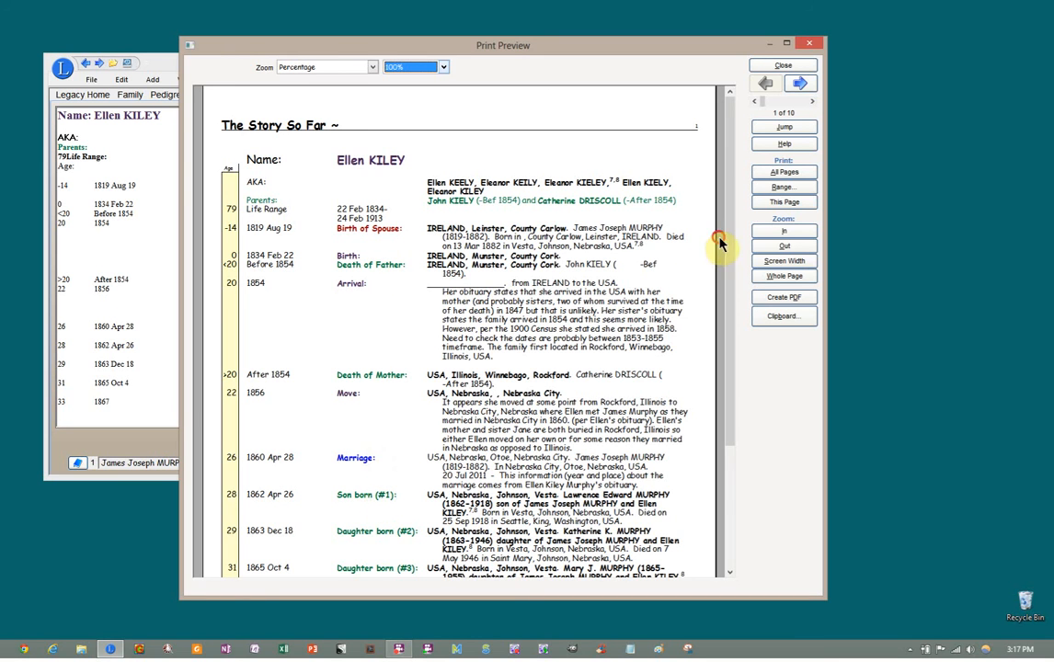
{"action": "left_click_drag", "start_coordinate": [728, 283], "coordinate": [729, 333]}
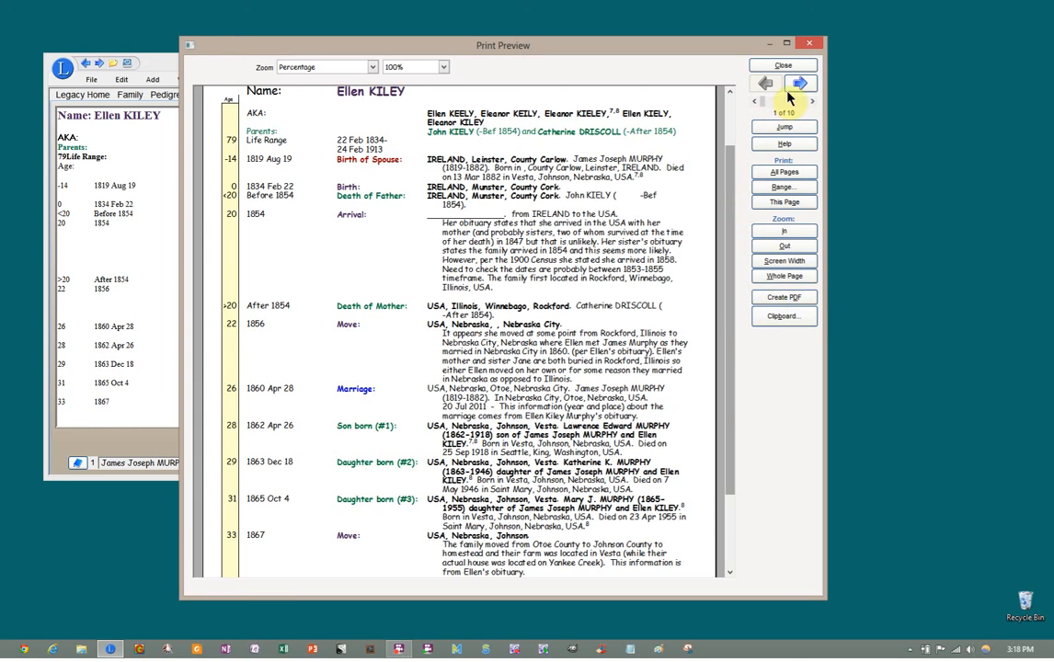
{"action": "left_click_drag", "start_coordinate": [763, 101], "coordinate": [802, 104]}
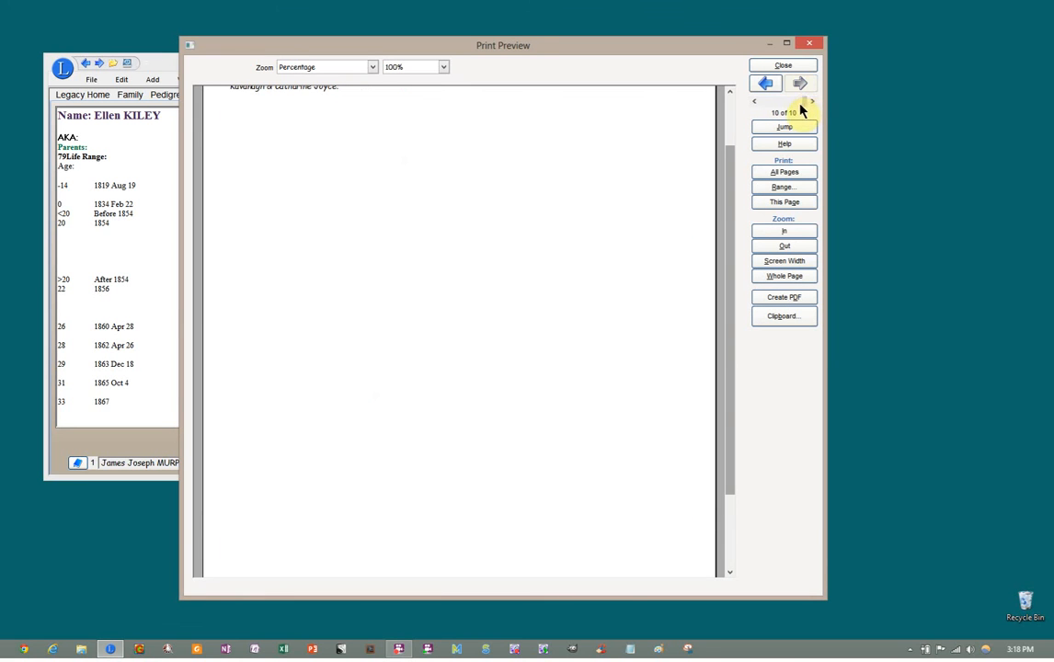
{"action": "left_click", "coordinate": [766, 92]}
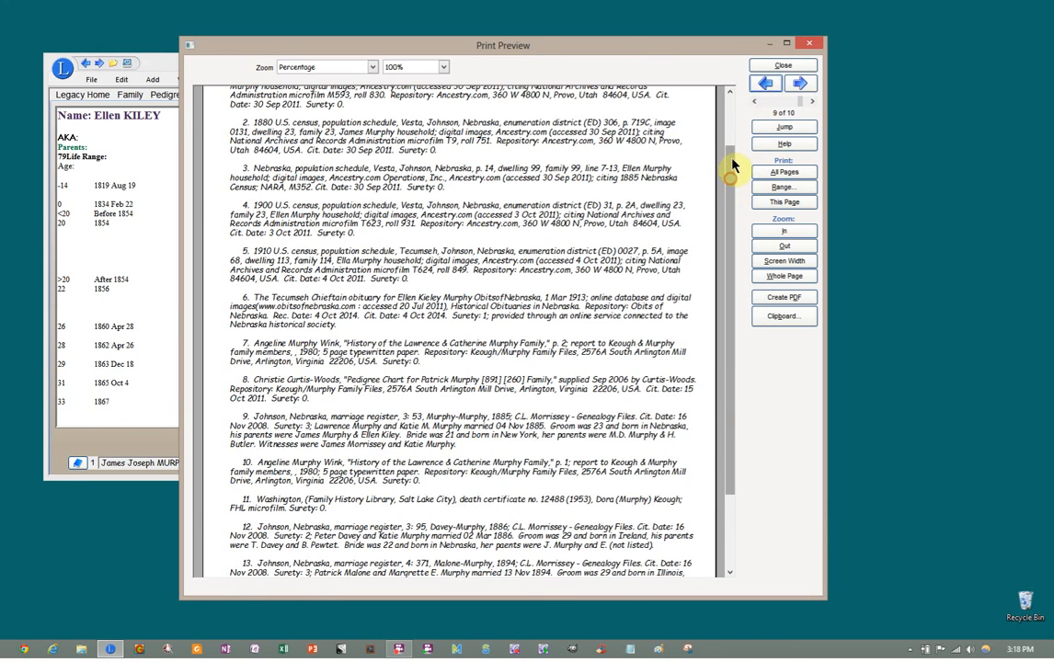
Close the chronology report preview, return to the Family View and bring up the customization choices for the husband's event fields
{"action": "left_click", "coordinate": [728, 106]}
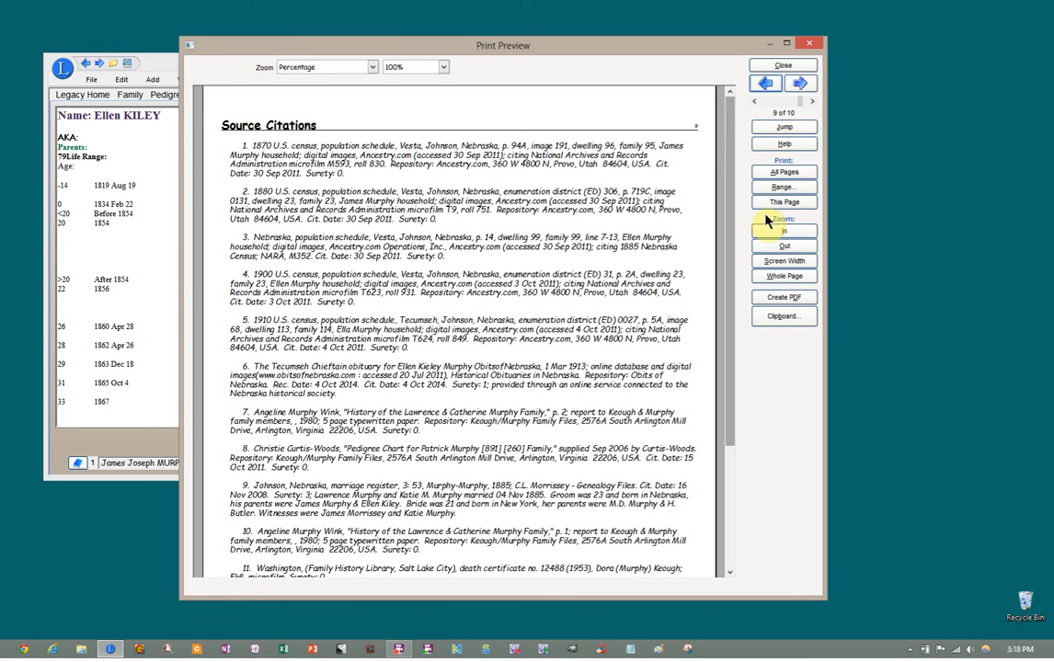
{"action": "left_click", "coordinate": [770, 66]}
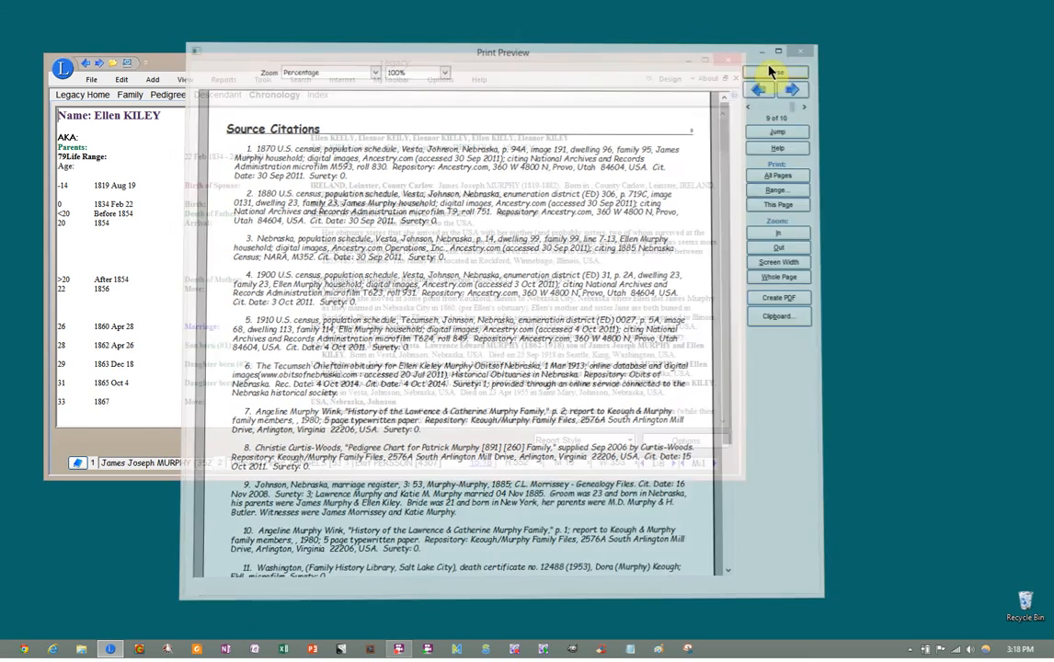
{"action": "left_click", "coordinate": [134, 98]}
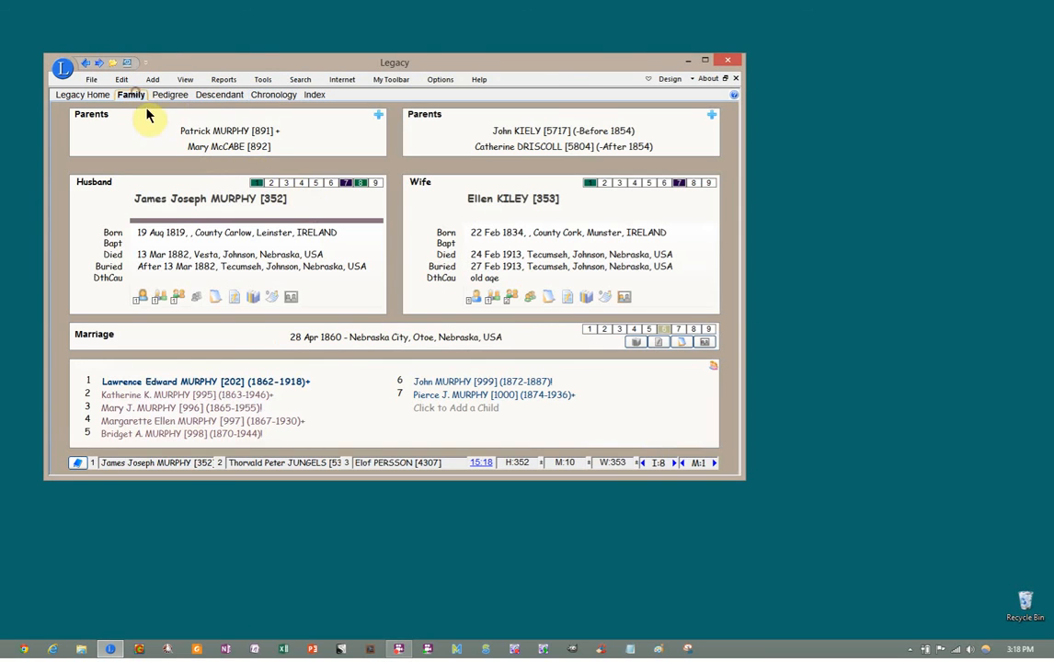
{"action": "right_click", "coordinate": [90, 249]}
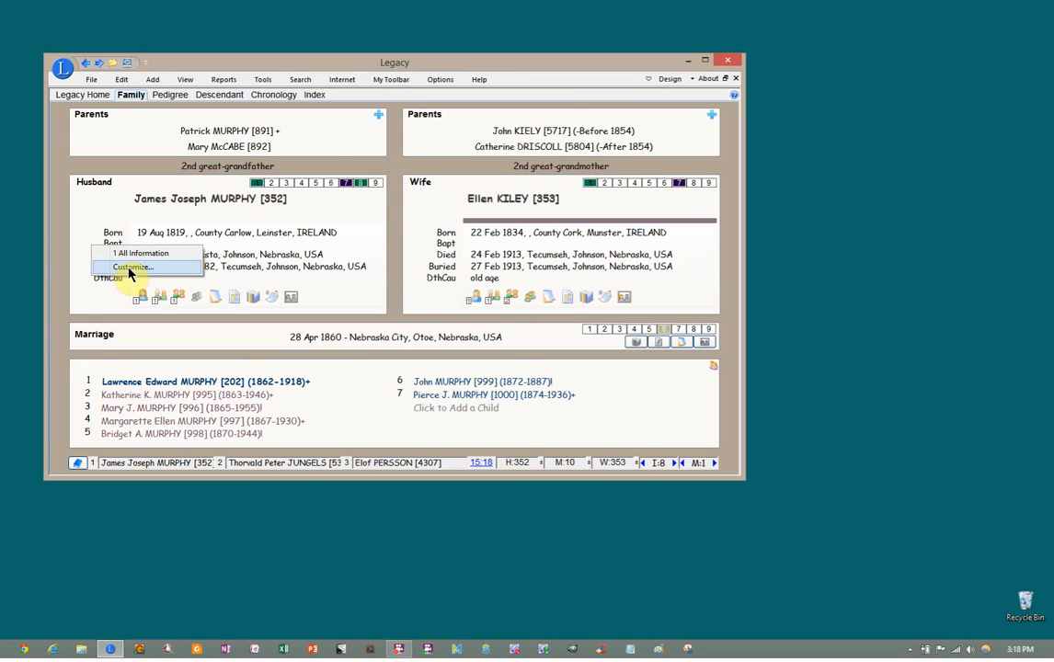
Review the notes and sentence wording of the wife's 1 Jun 1870 Census event, saving the event and her individual information without changes
{"action": "left_click", "coordinate": [568, 299]}
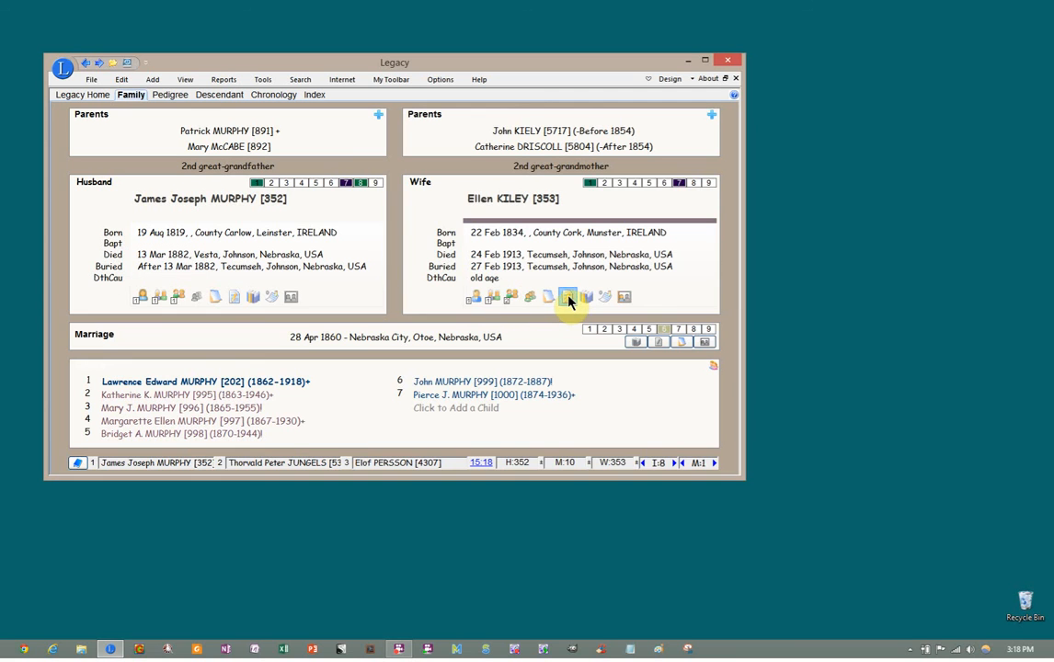
{"action": "left_click", "coordinate": [567, 299]}
{"action": "left_click", "coordinate": [526, 391]}
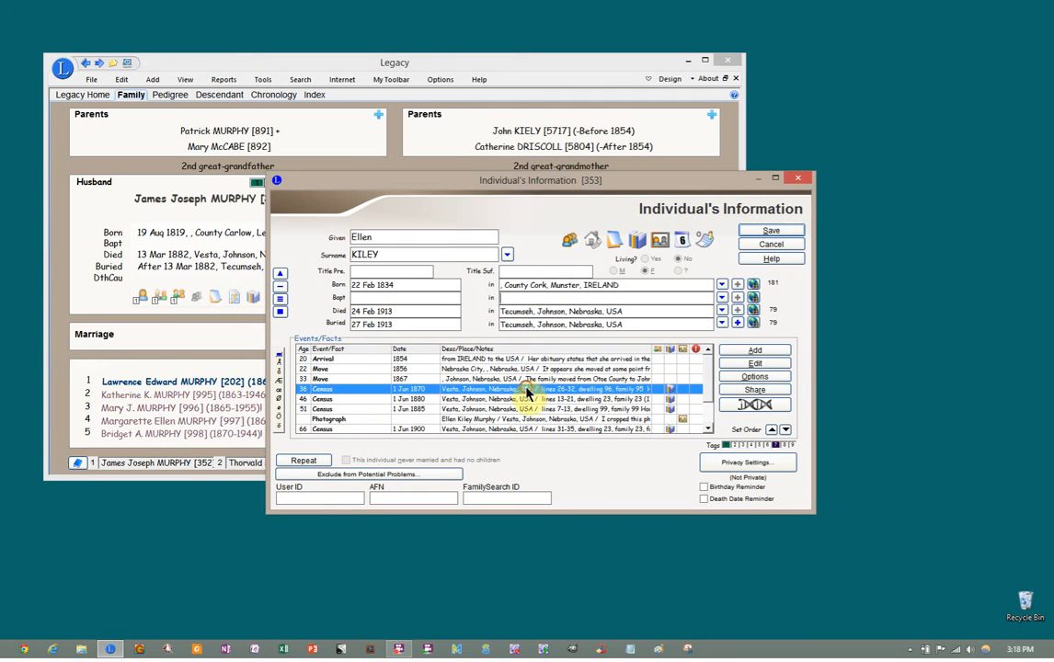
{"action": "left_click", "coordinate": [735, 366]}
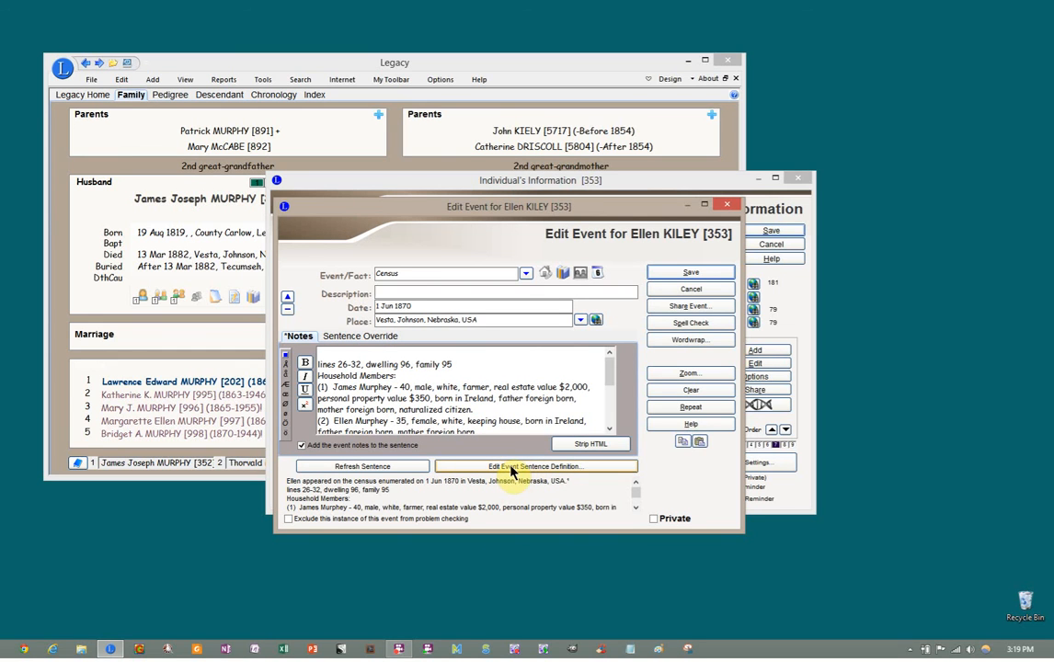
{"action": "left_click", "coordinate": [674, 276]}
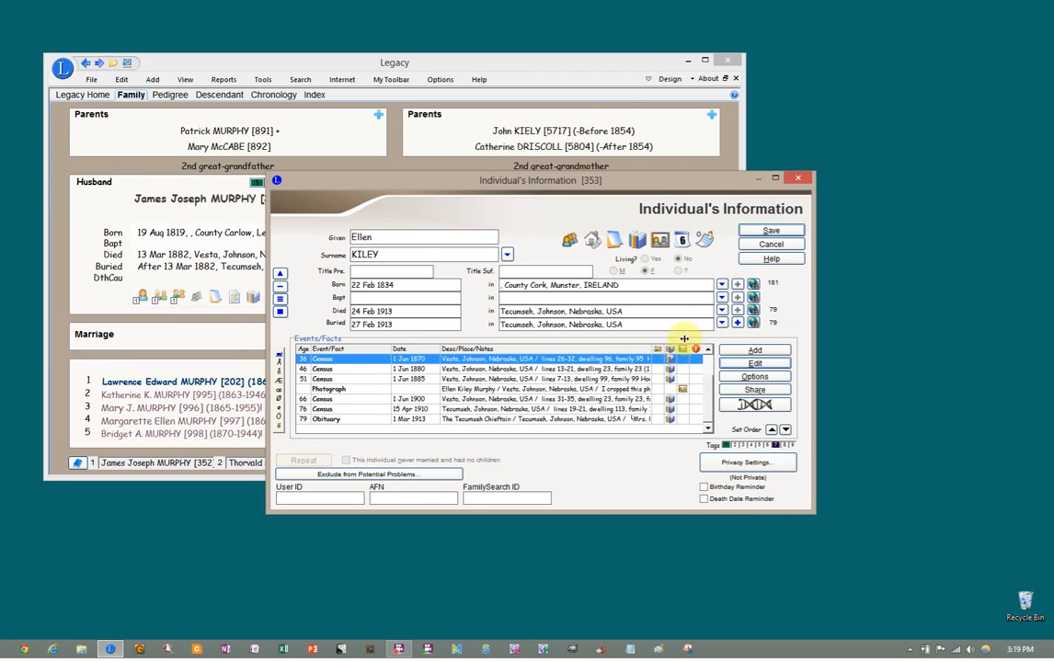
{"action": "left_click", "coordinate": [759, 232]}
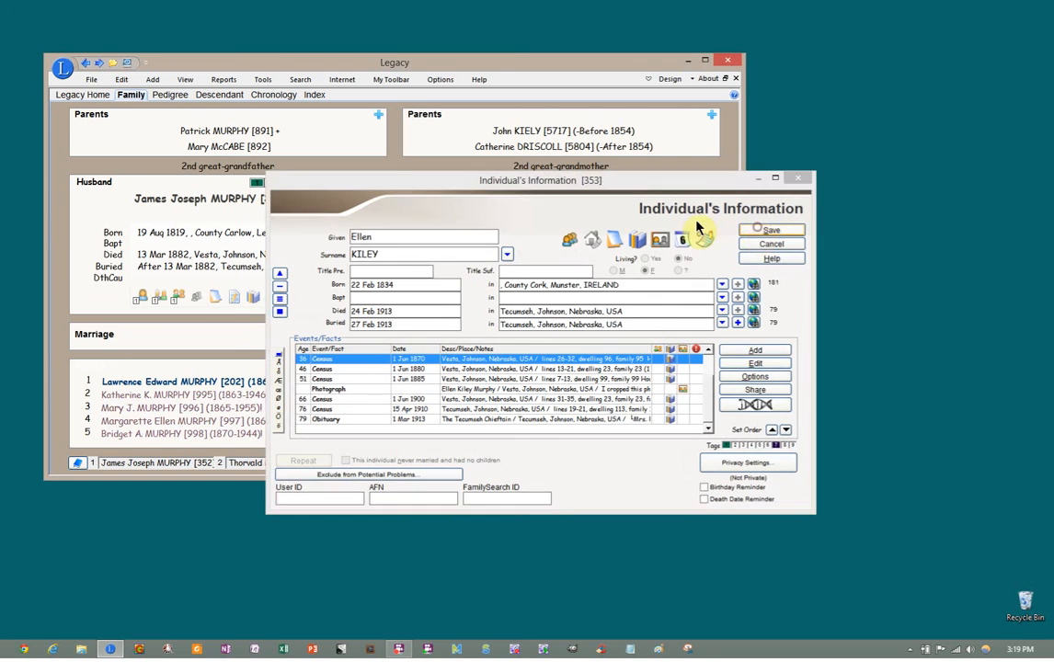